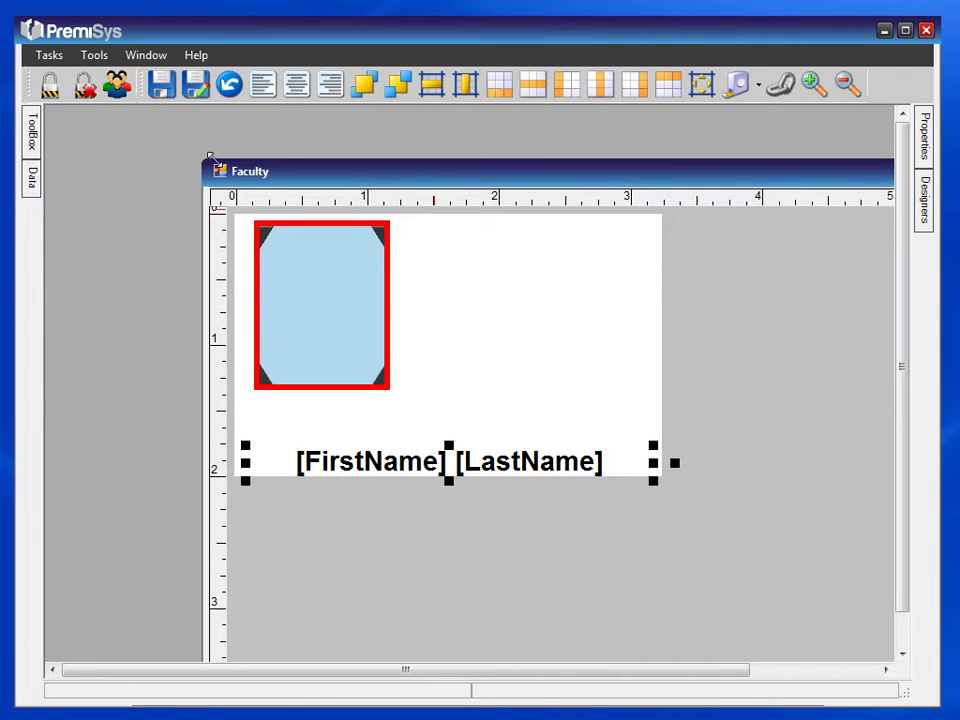
# Open the Faculty card design from Card Design Home
pyautogui.click(48, 56)
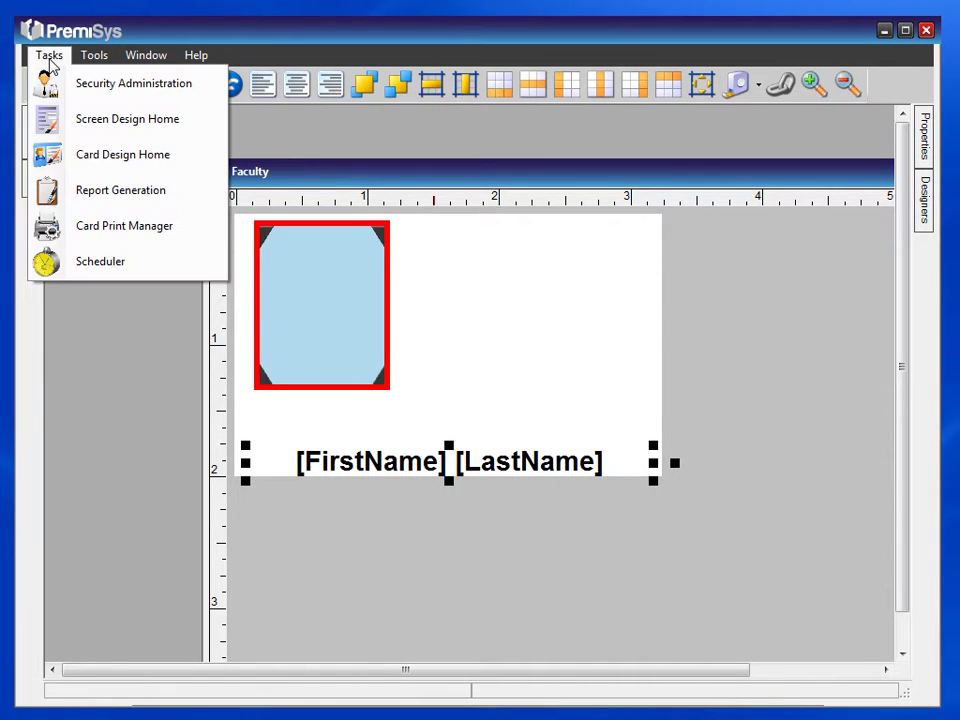
pyautogui.click(92, 160)
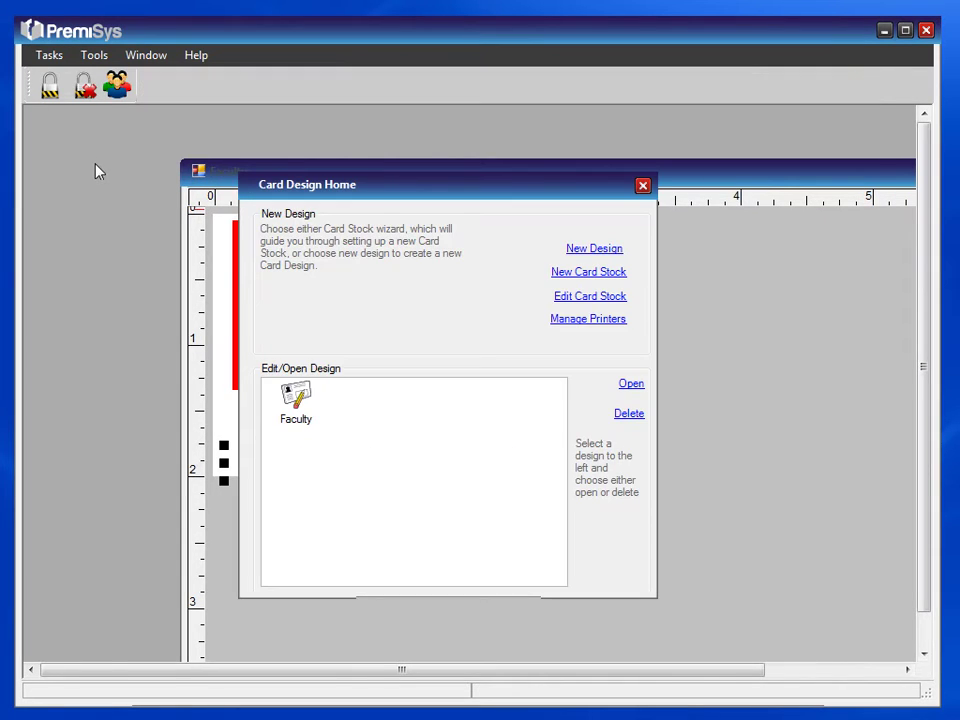
pyautogui.click(298, 405)
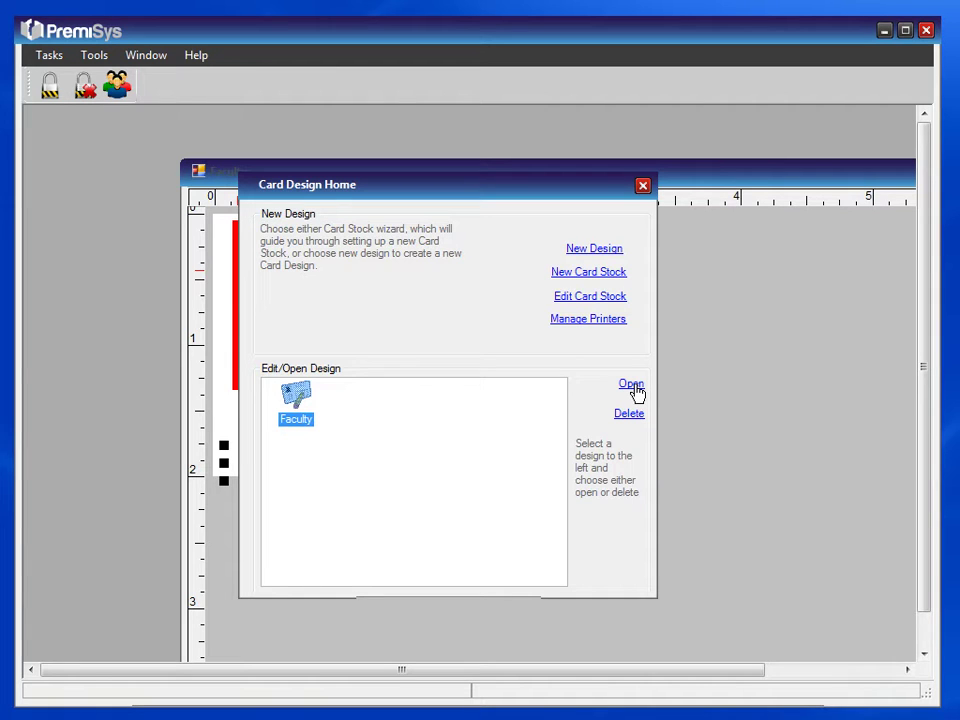
pyautogui.click(643, 187)
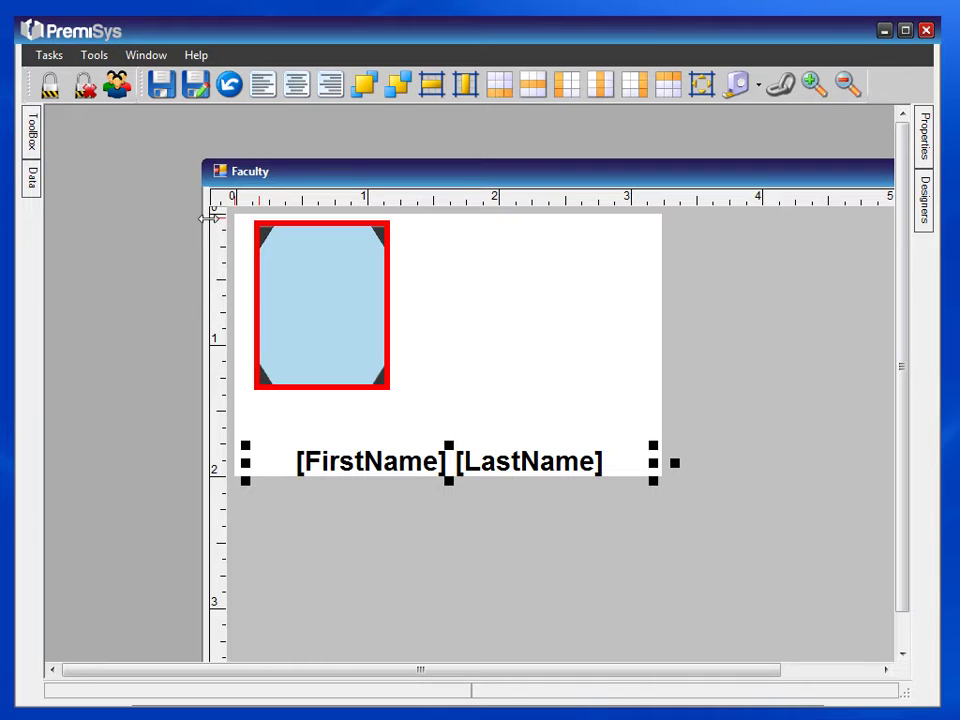
# Drag a Picture Box from the ToolBox onto the card and move it to the top-right corner
pyautogui.moveTo(33, 128)
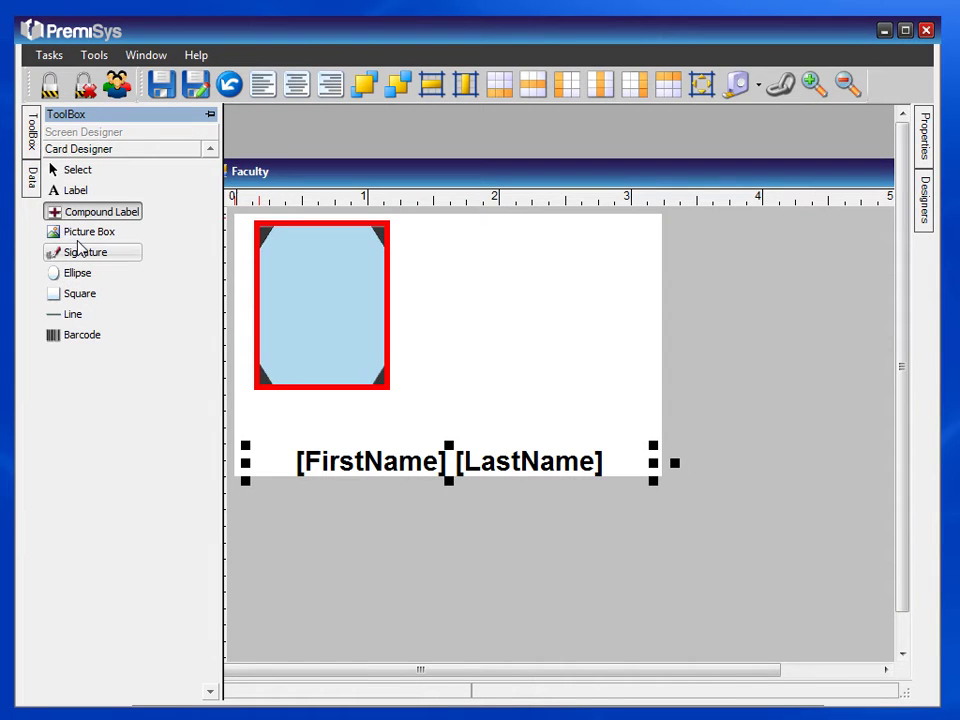
pyautogui.moveTo(72, 236); pyautogui.dragTo(522, 297)
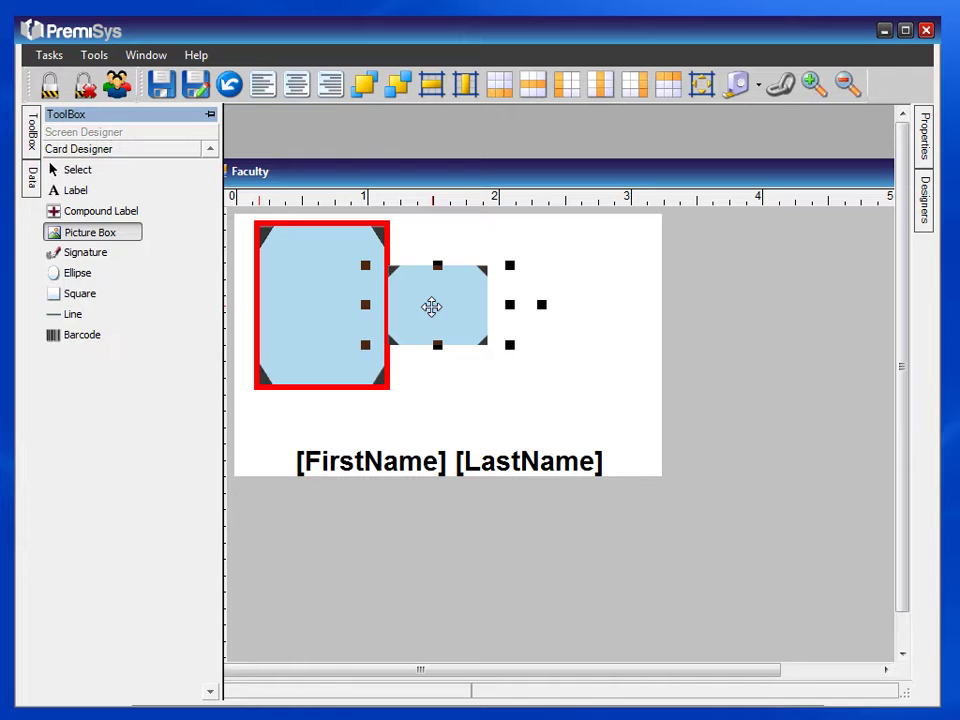
pyautogui.moveTo(431, 306); pyautogui.dragTo(584, 273)
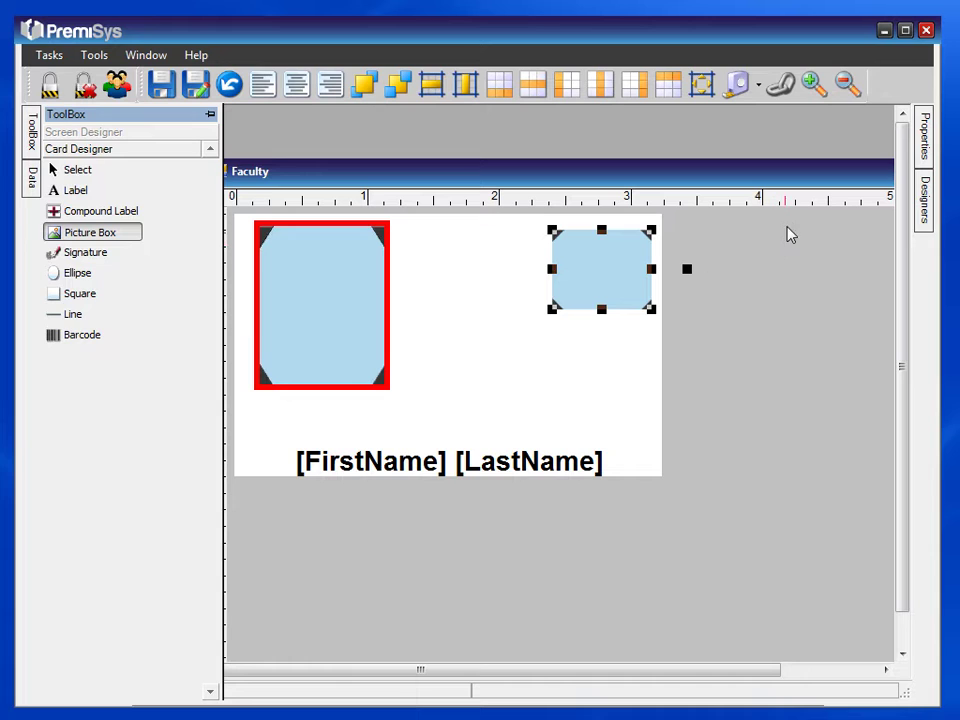
# Set the picture box's Image to bmp-univ1 from Documents > PremiSys_Screen_and_Card_Images, using the All files filter
pyautogui.click(927, 150)
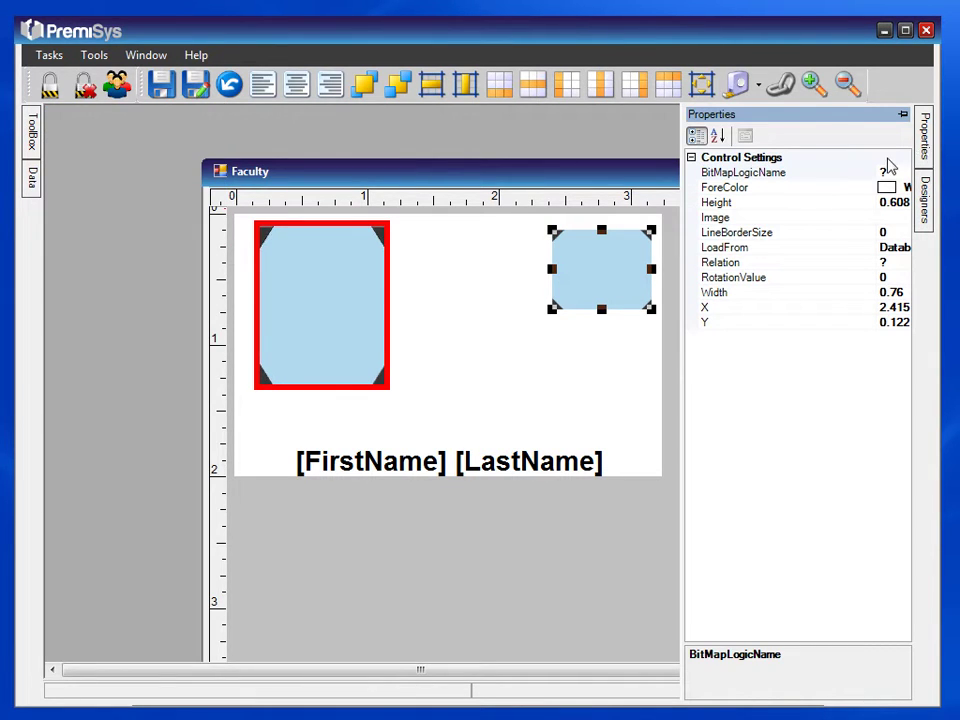
pyautogui.click(759, 217)
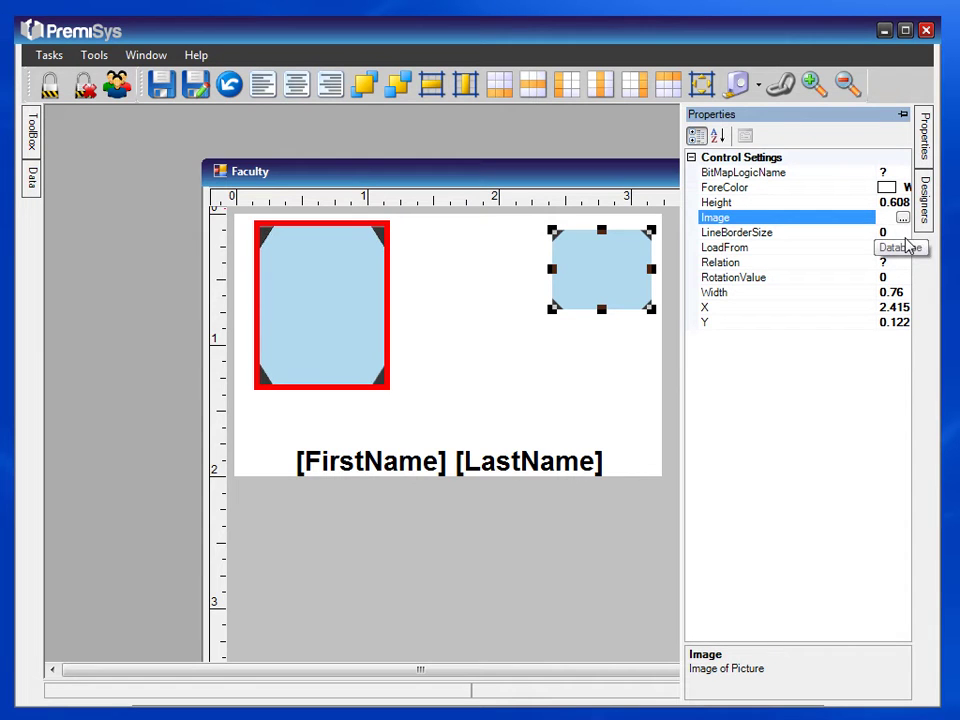
pyautogui.click(902, 219)
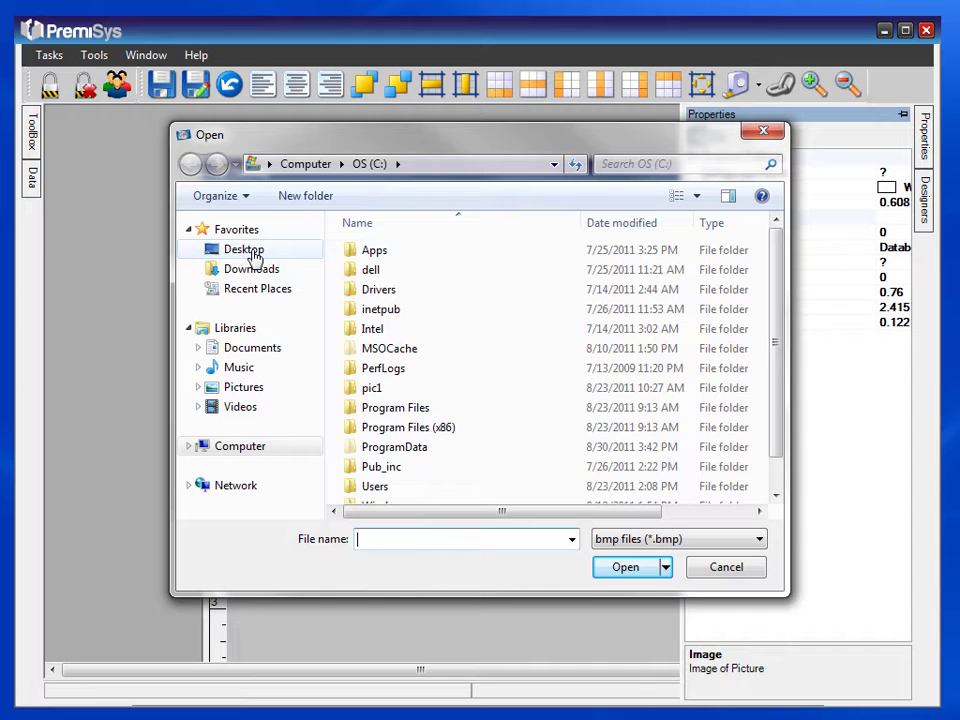
pyautogui.click(240, 350)
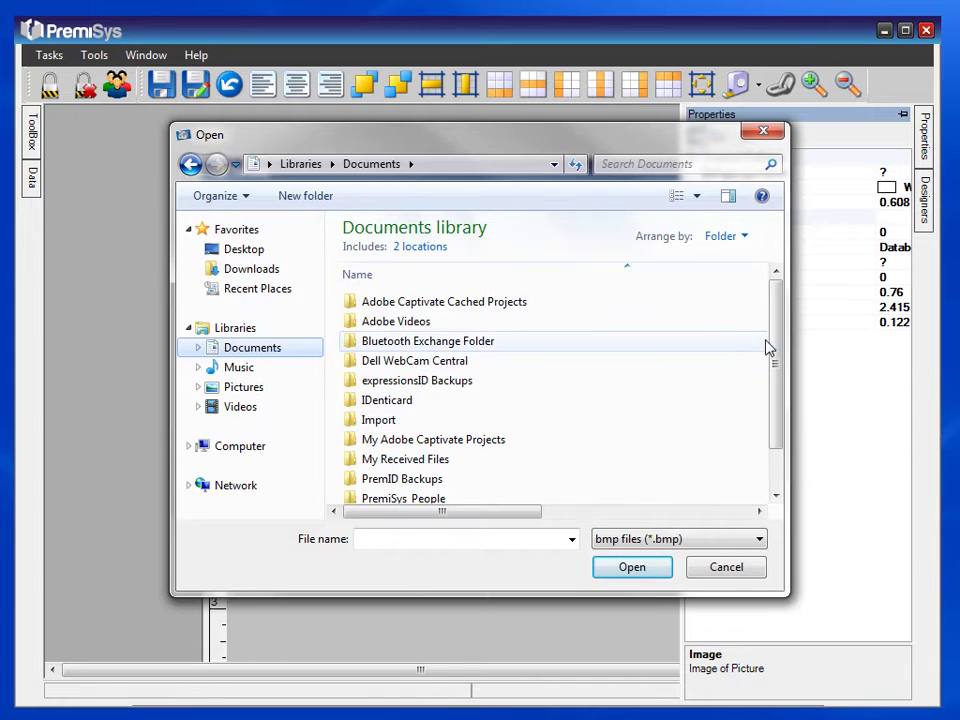
pyautogui.moveTo(776, 336); pyautogui.dragTo(776, 392)
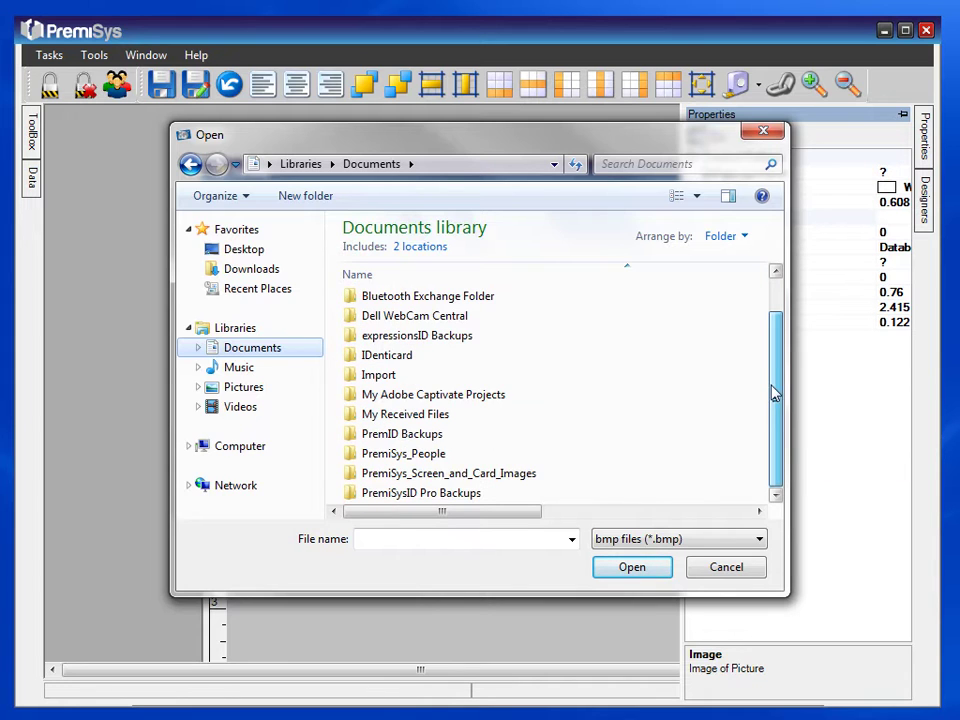
pyautogui.doubleClick(524, 477)
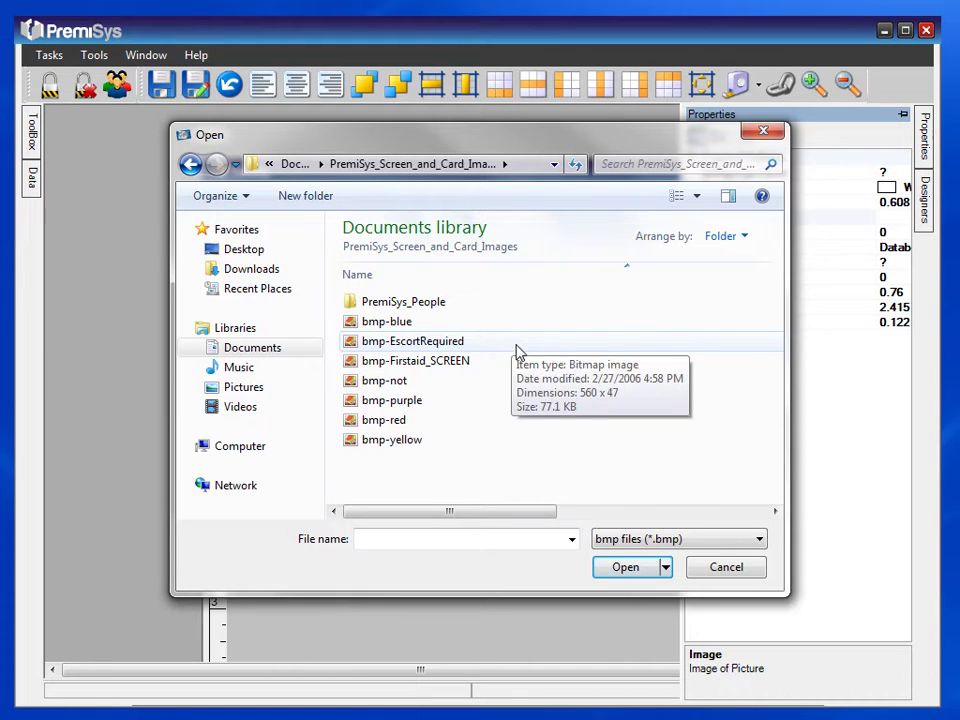
pyautogui.click(676, 541)
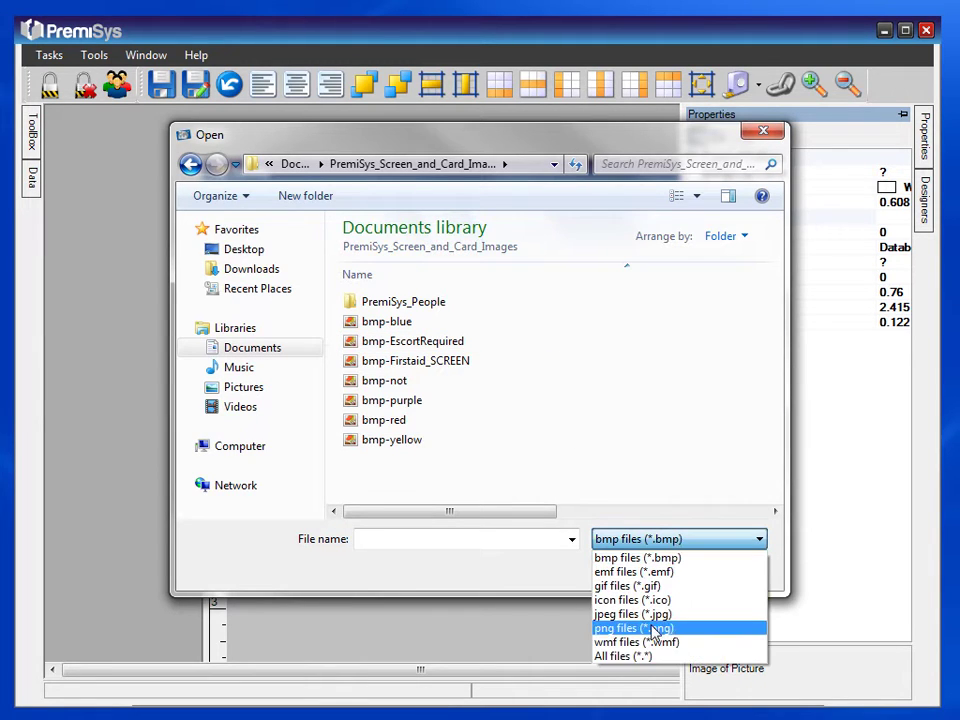
pyautogui.click(639, 657)
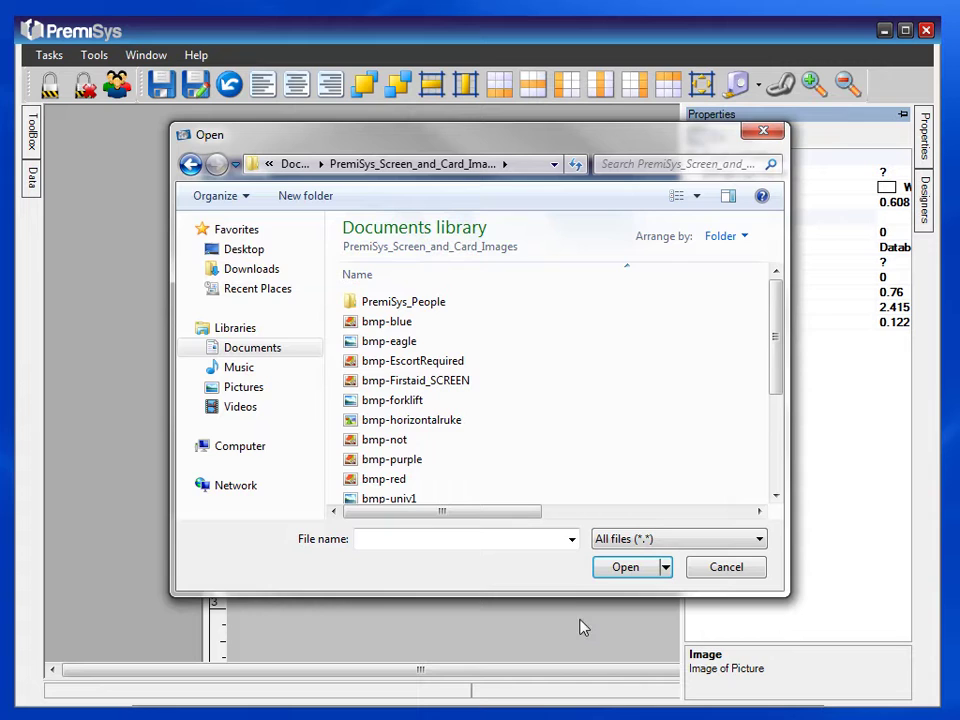
pyautogui.moveTo(779, 333); pyautogui.dragTo(768, 389)
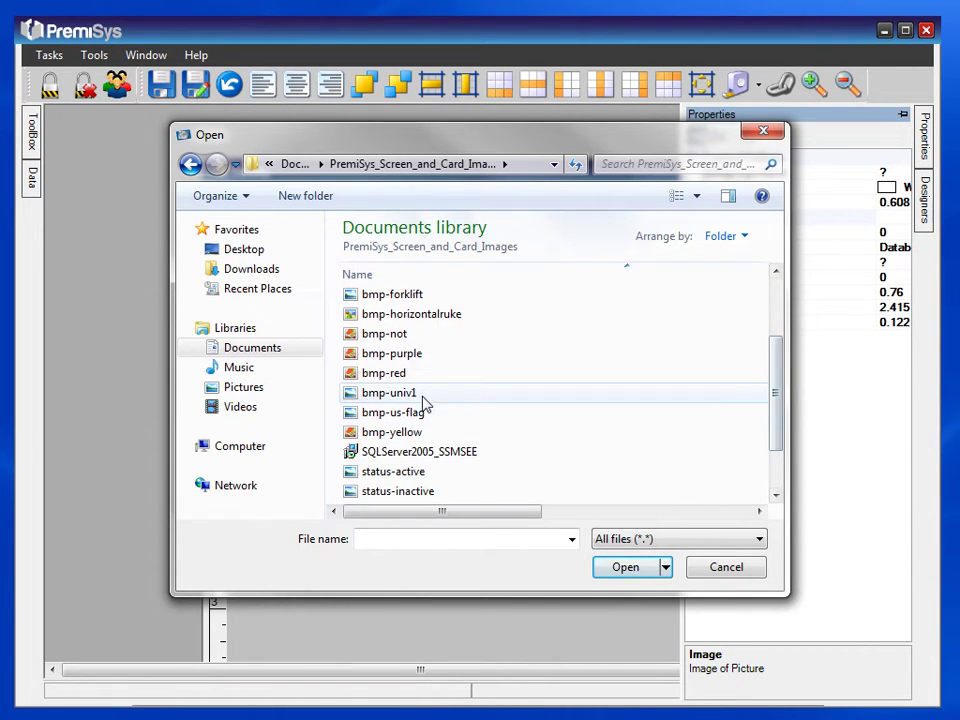
pyautogui.doubleClick(419, 394)
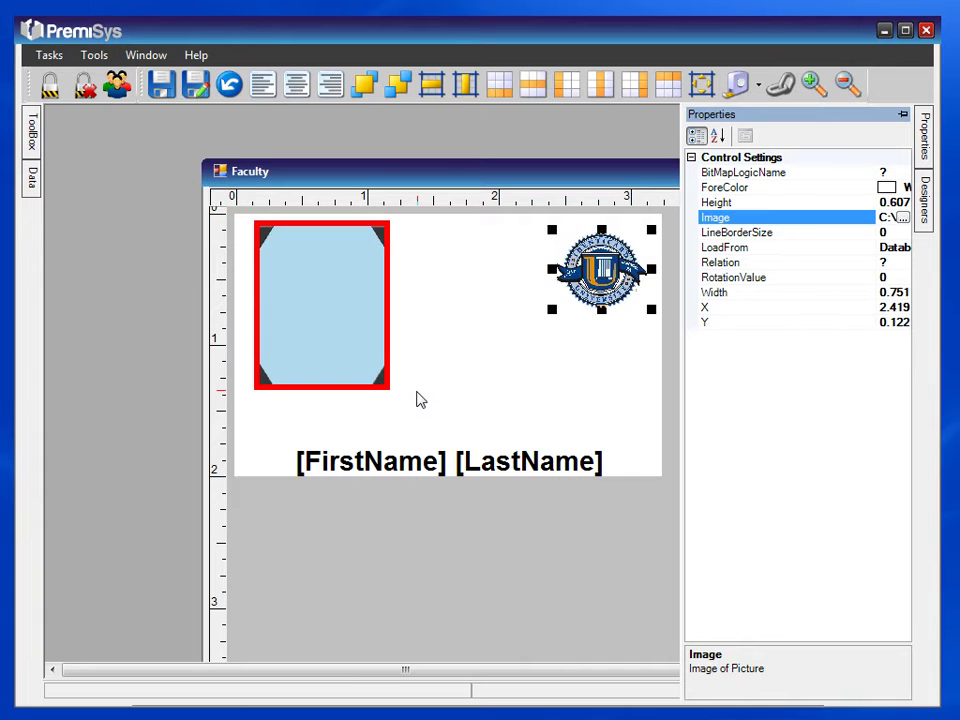
# Stretch the seal taller and wider, save the Faculty design, and close the designer
pyautogui.moveTo(601, 310); pyautogui.dragTo(603, 320)
pyautogui.moveTo(552, 275); pyautogui.dragTo(539, 277)
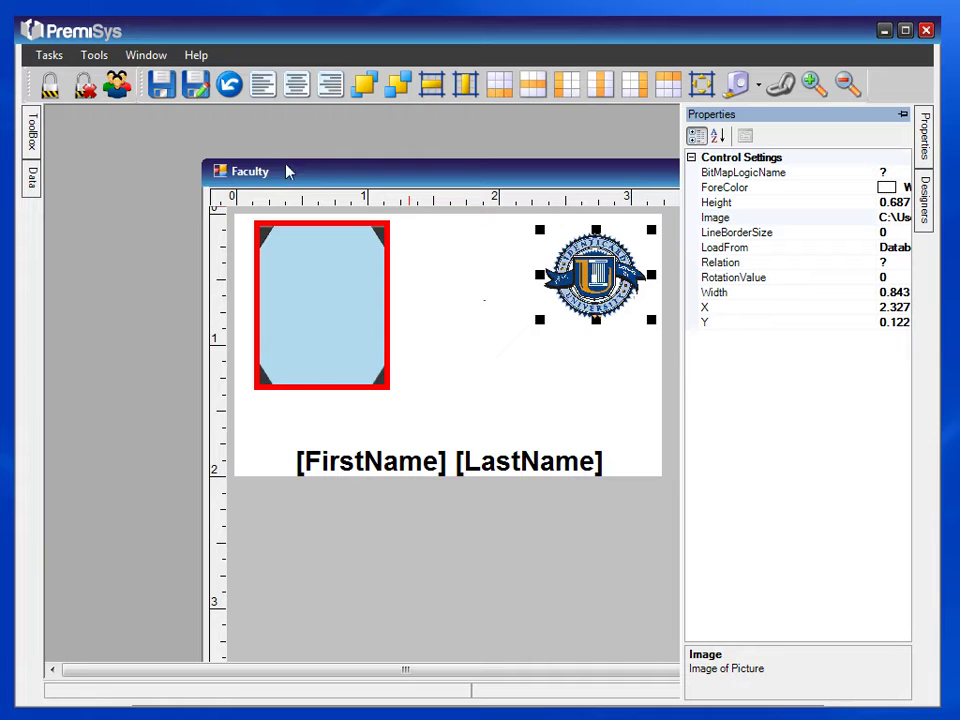
pyautogui.click(162, 92)
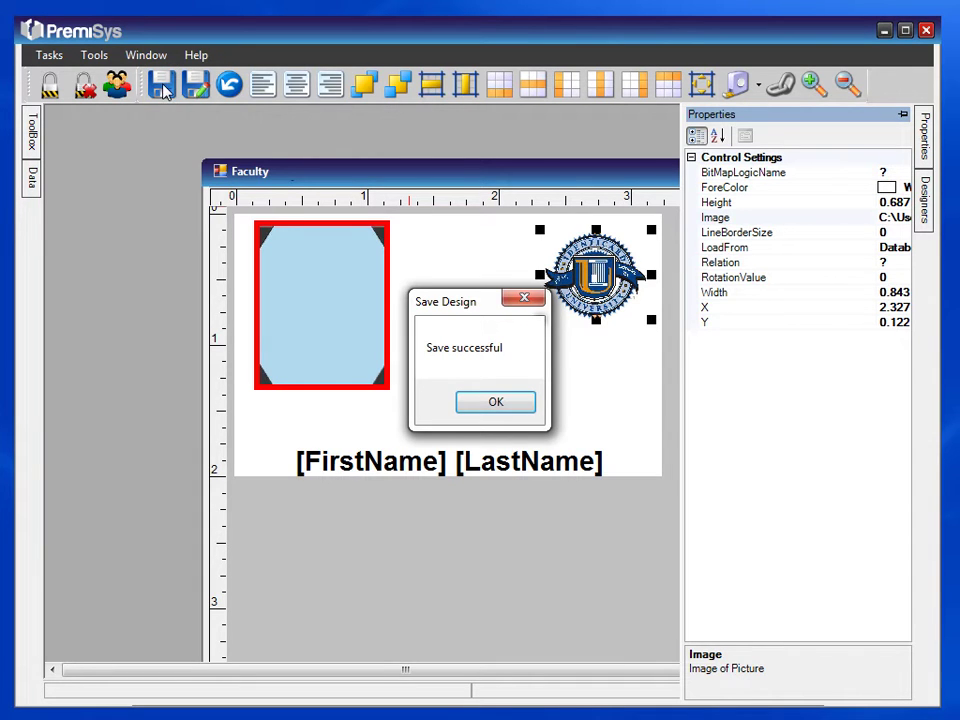
pyautogui.click(496, 402)
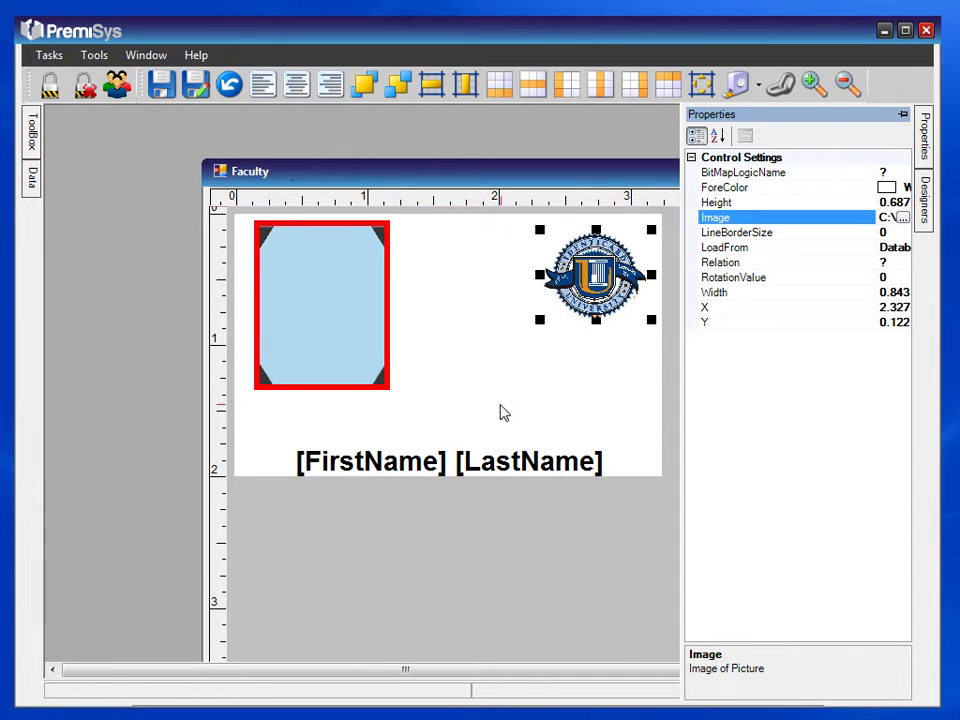
pyautogui.moveTo(636, 185); pyautogui.dragTo(190, 198)
pyautogui.click(584, 184)
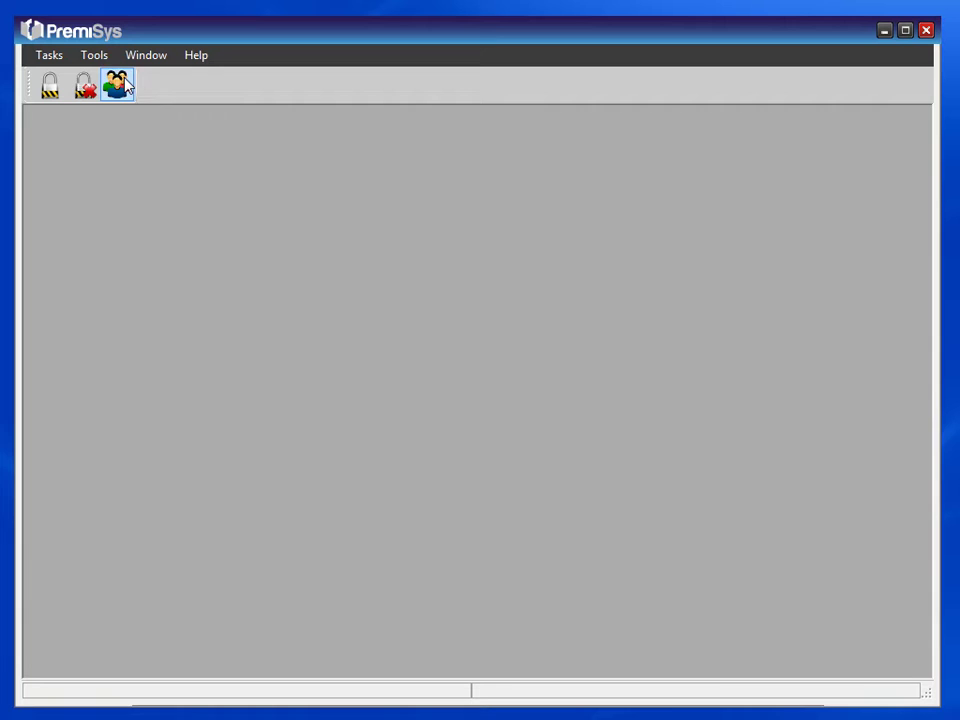
# Start a new bitmap logic set from the Tools logic setup and name it First Aid
pyautogui.click(95, 56)
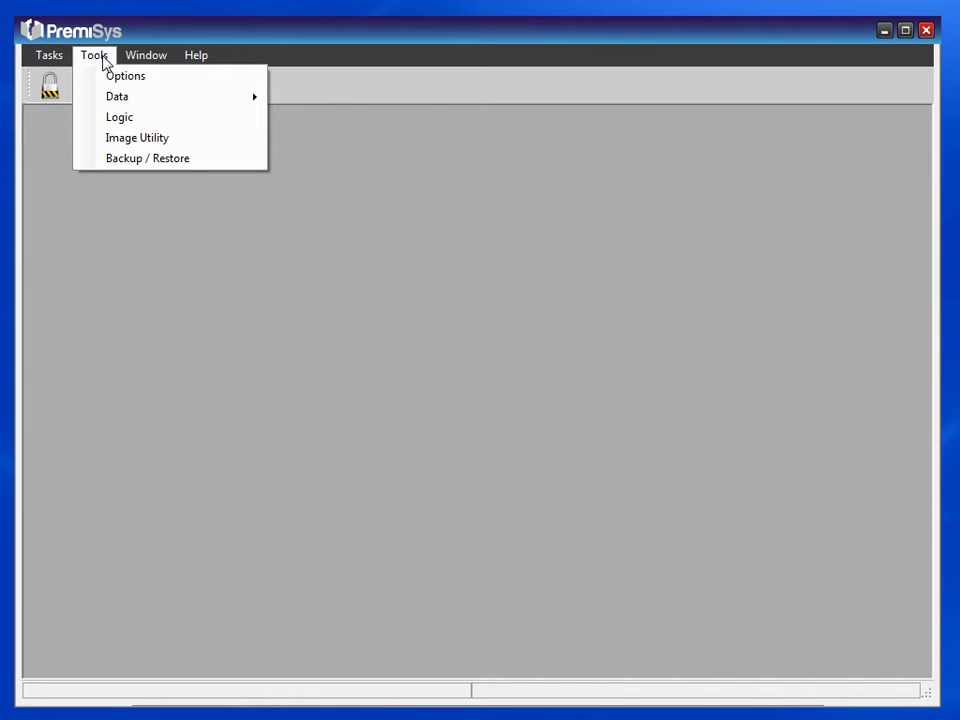
pyautogui.click(127, 121)
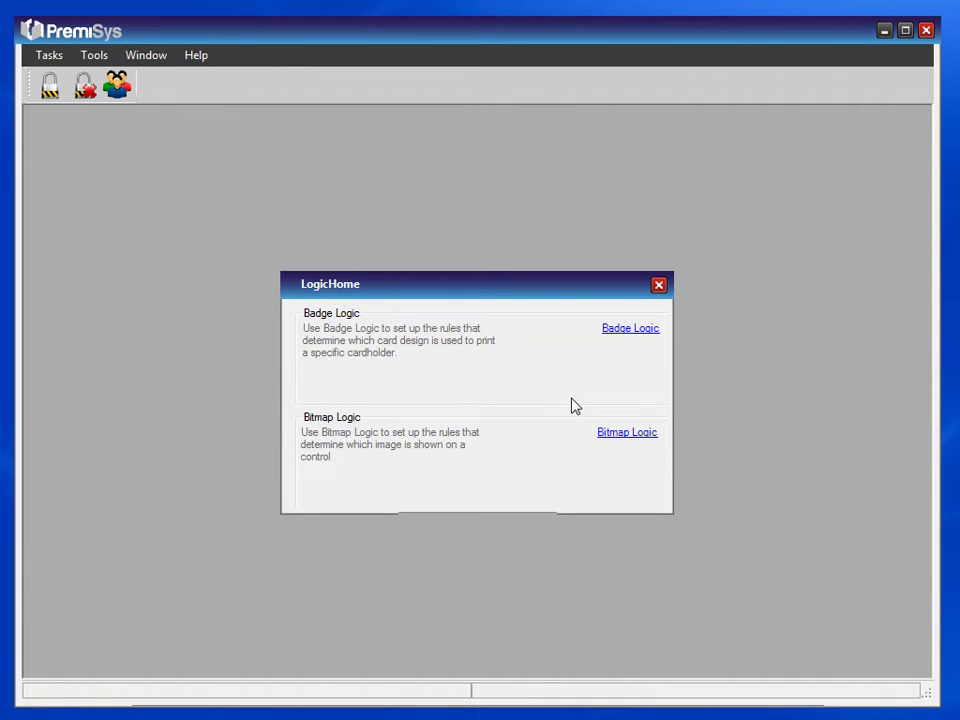
pyautogui.click(637, 434)
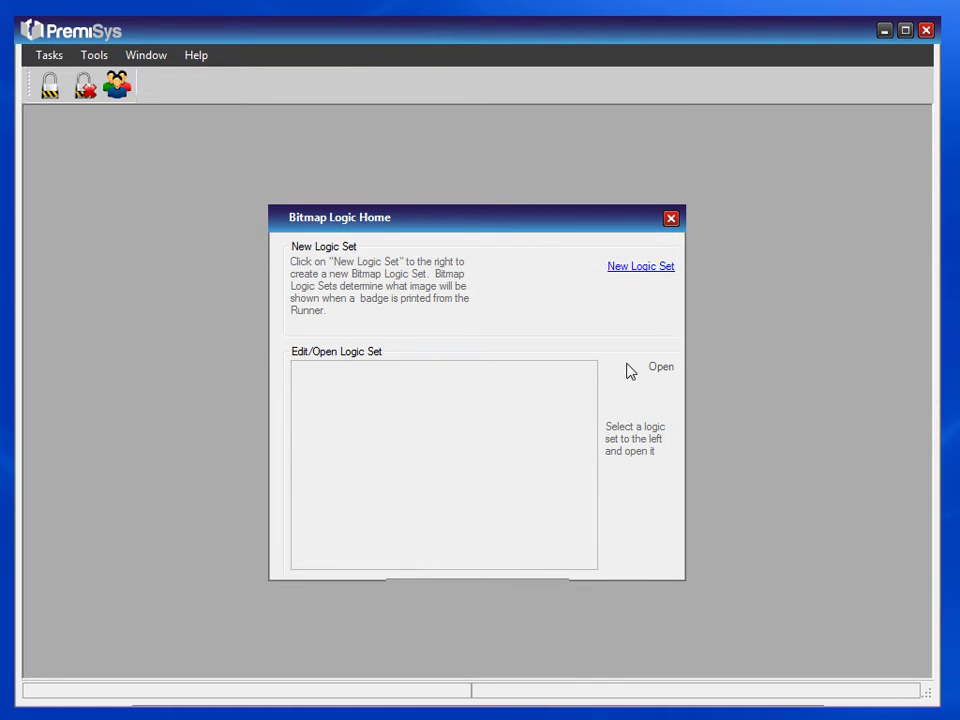
pyautogui.click(645, 267)
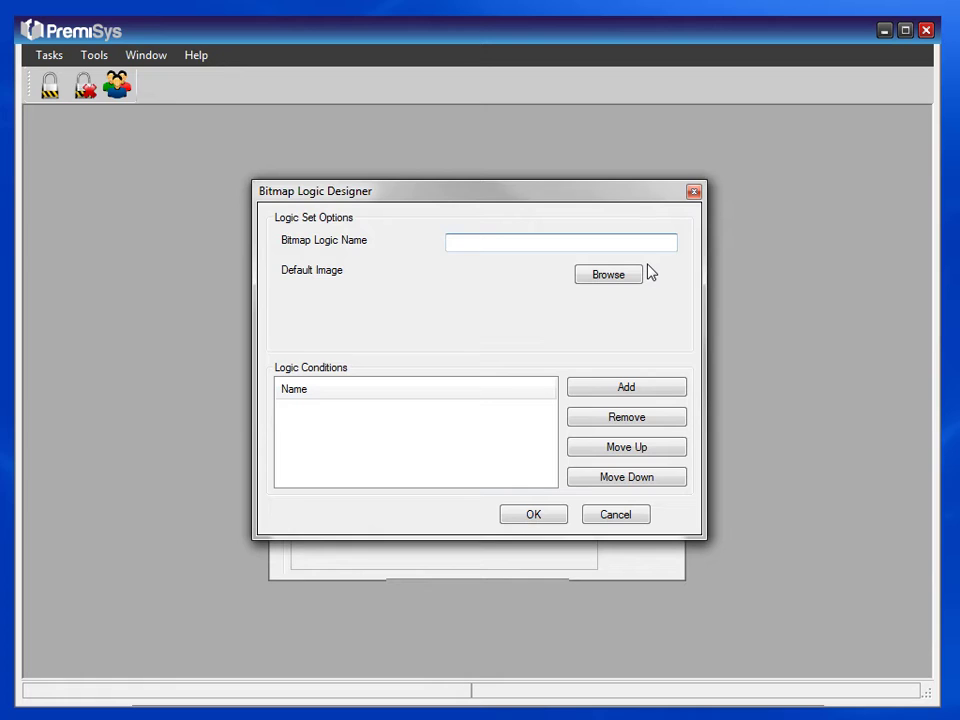
pyautogui.write('First Aid')
# Add a condition named First Aid that uses the bmp-Firstaid_SCREEN image
pyautogui.click(632, 392)
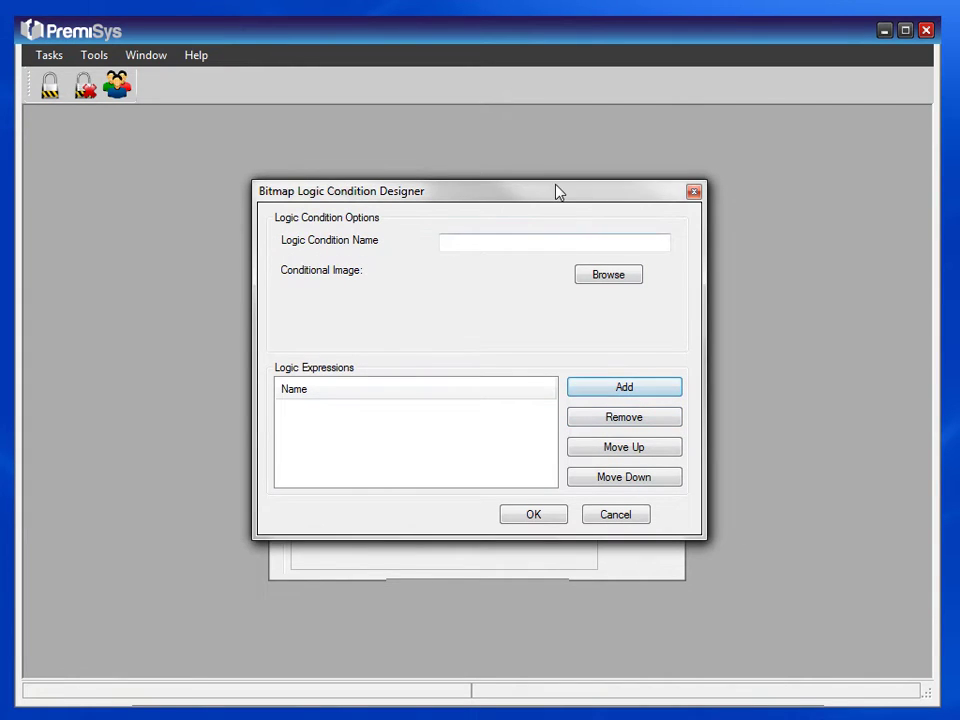
pyautogui.moveTo(557, 191); pyautogui.dragTo(640, 191)
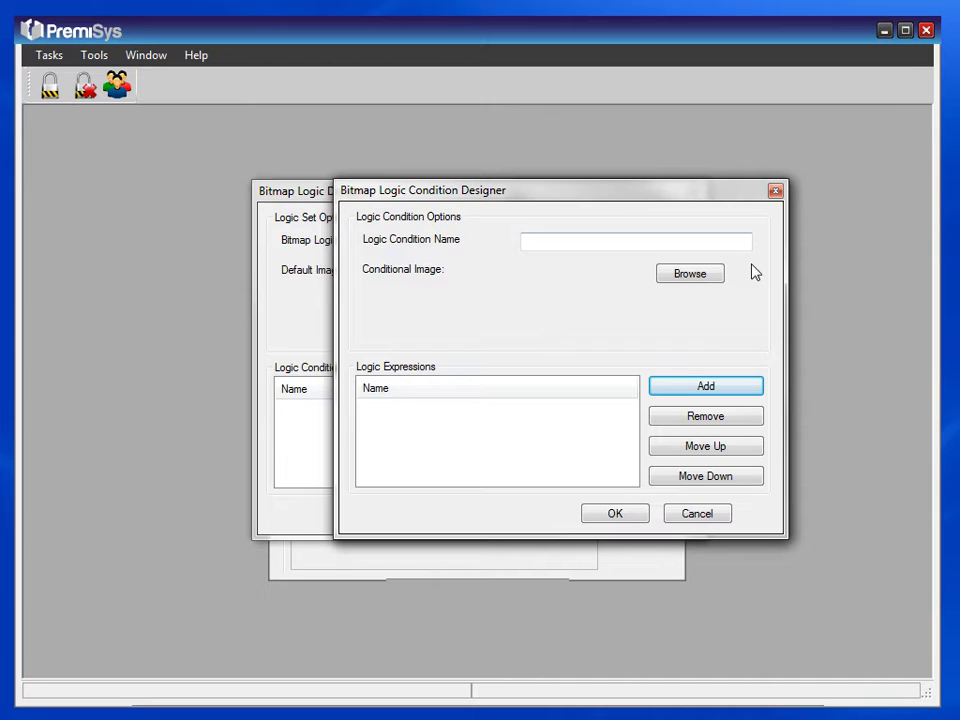
pyautogui.click(716, 242)
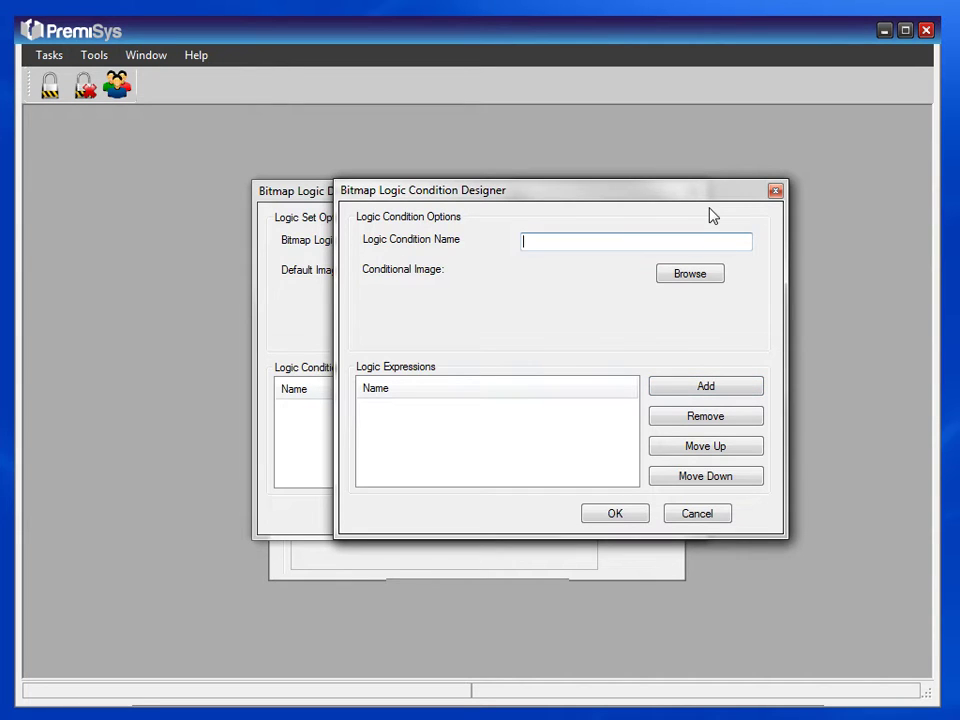
pyautogui.write('First Aid')
pyautogui.click(687, 281)
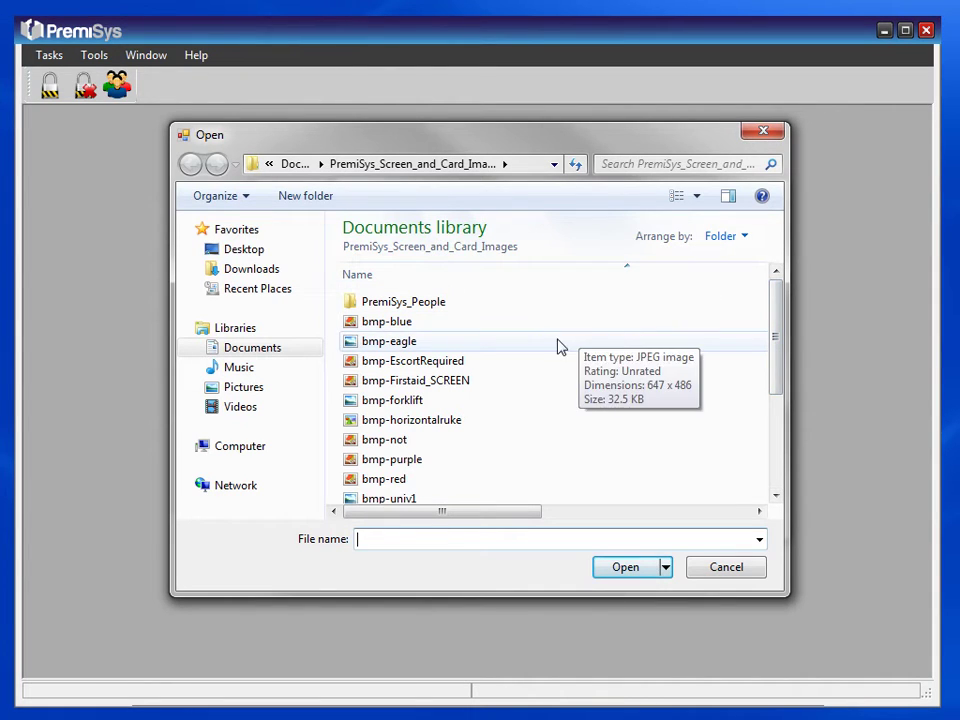
pyautogui.click(544, 386)
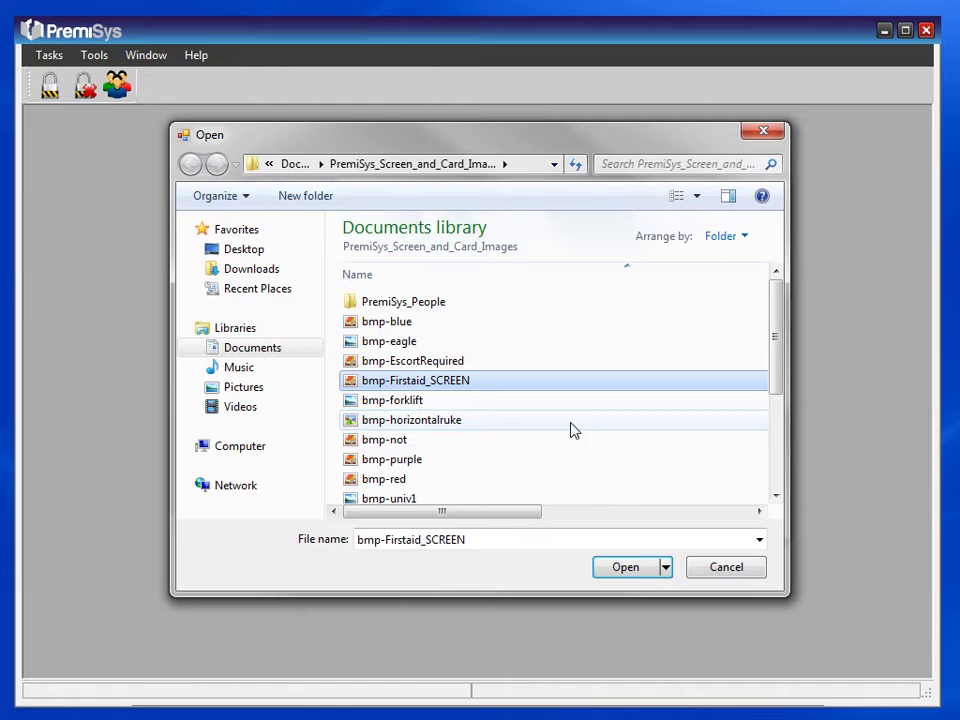
pyautogui.click(628, 568)
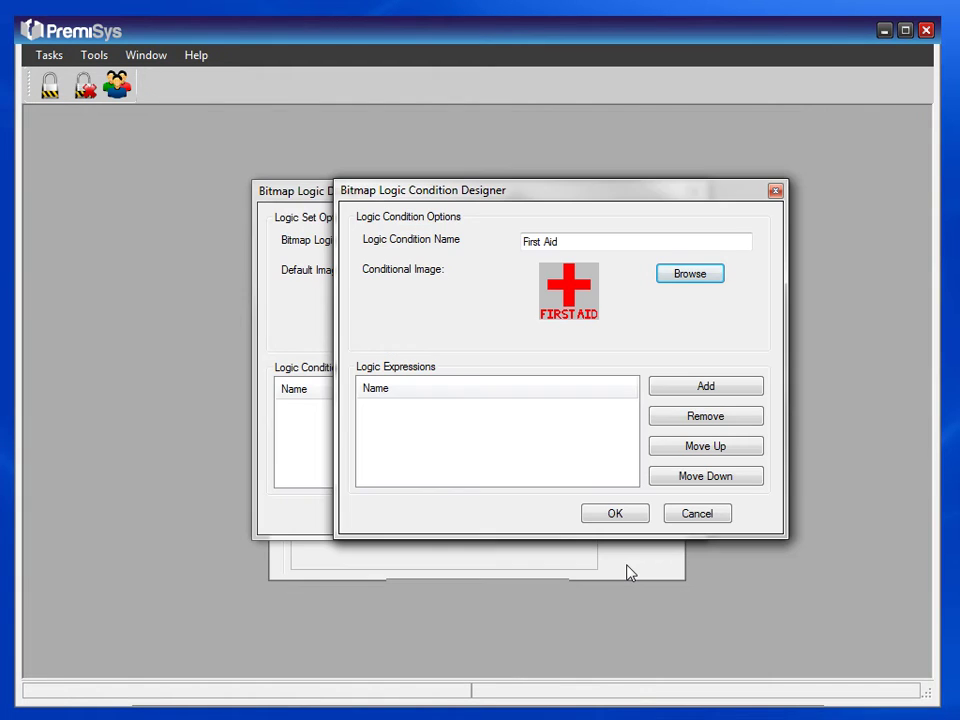
# Add the expression CardholderExt.First Aid = true, confirm the condition, and save the set
pyautogui.click(708, 388)
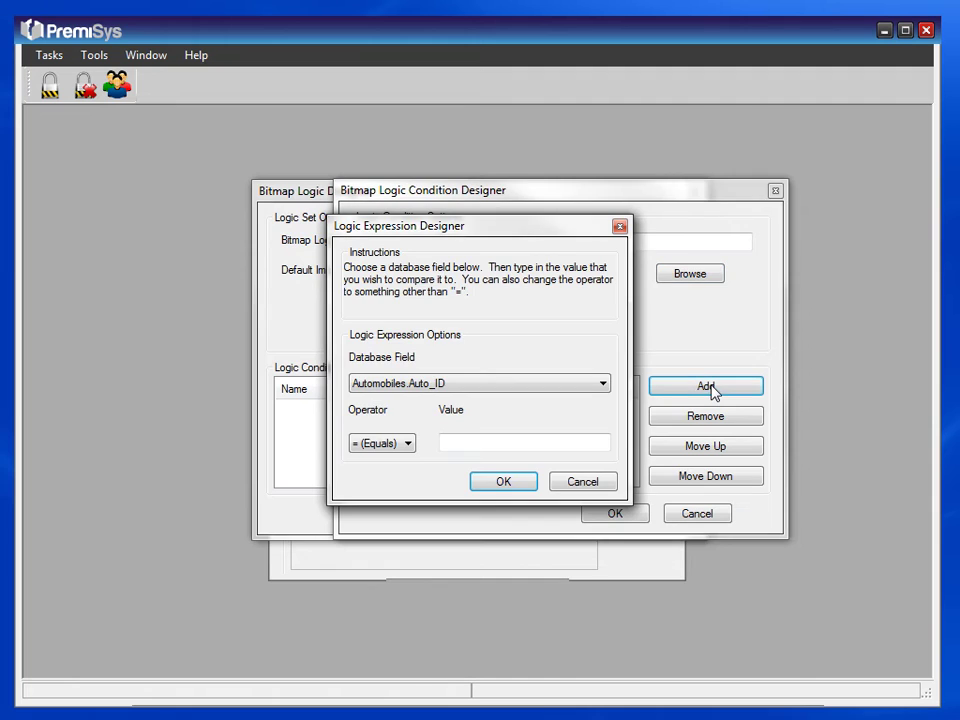
pyautogui.click(604, 386)
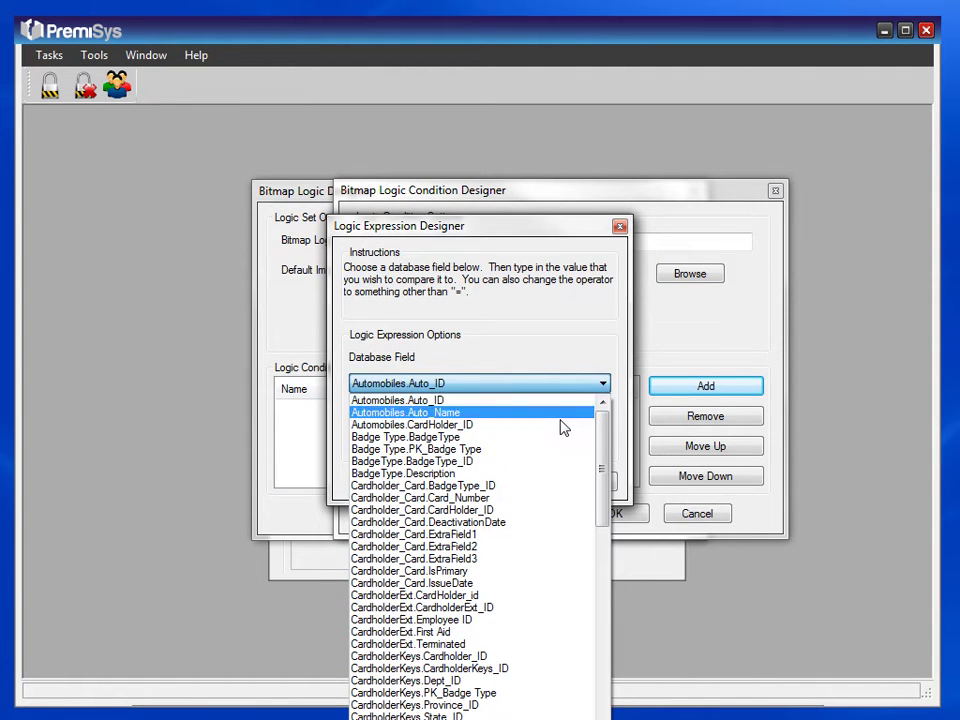
pyautogui.click(519, 637)
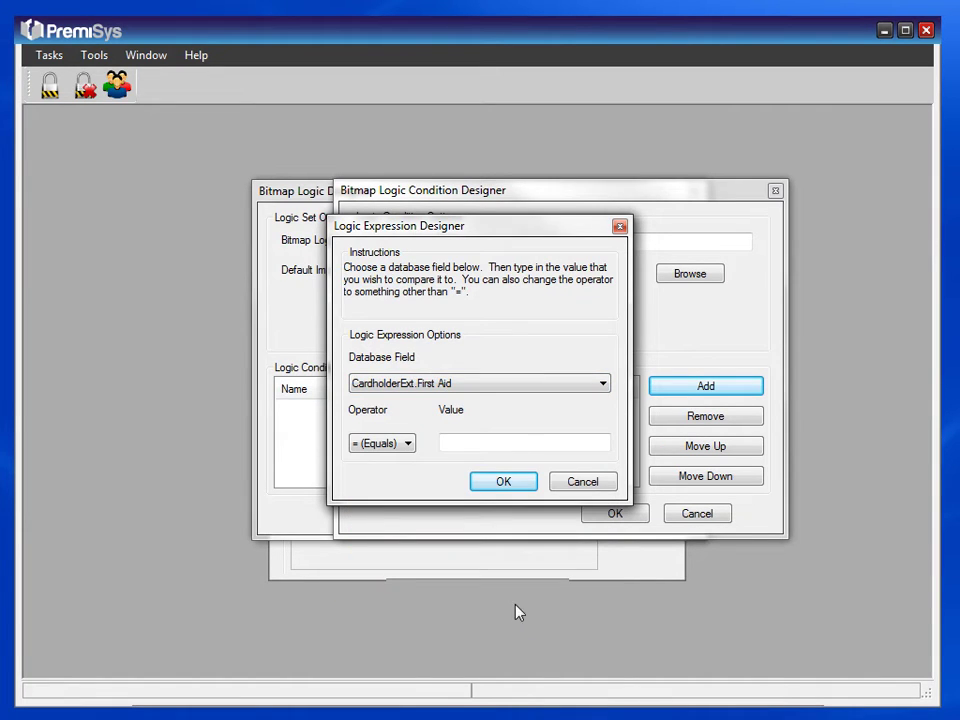
pyautogui.click(527, 443)
pyautogui.write('true')
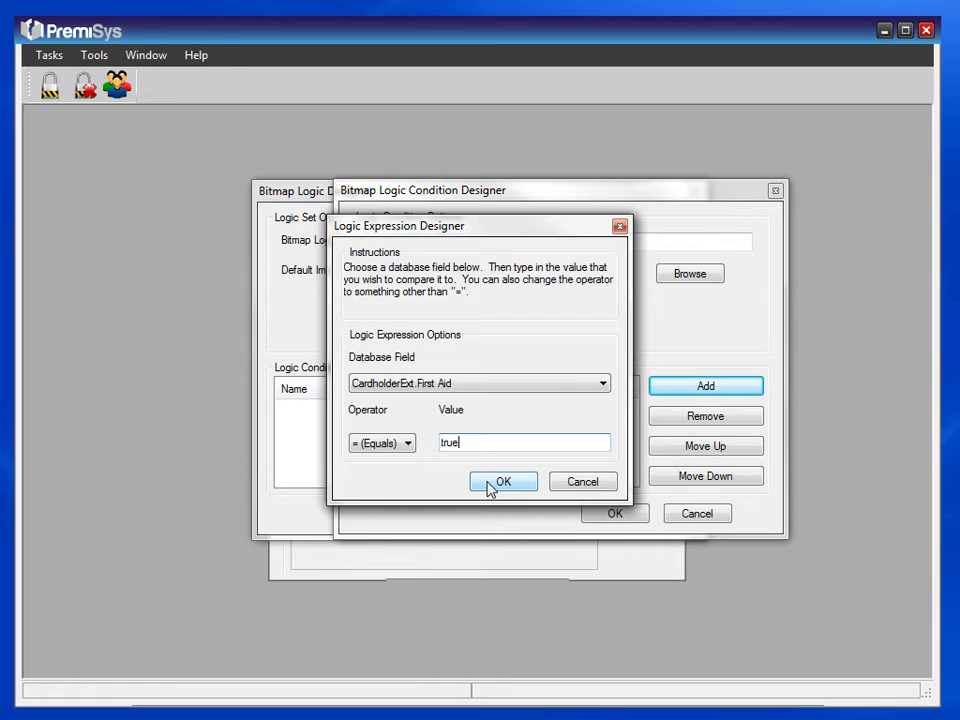
pyautogui.click(502, 482)
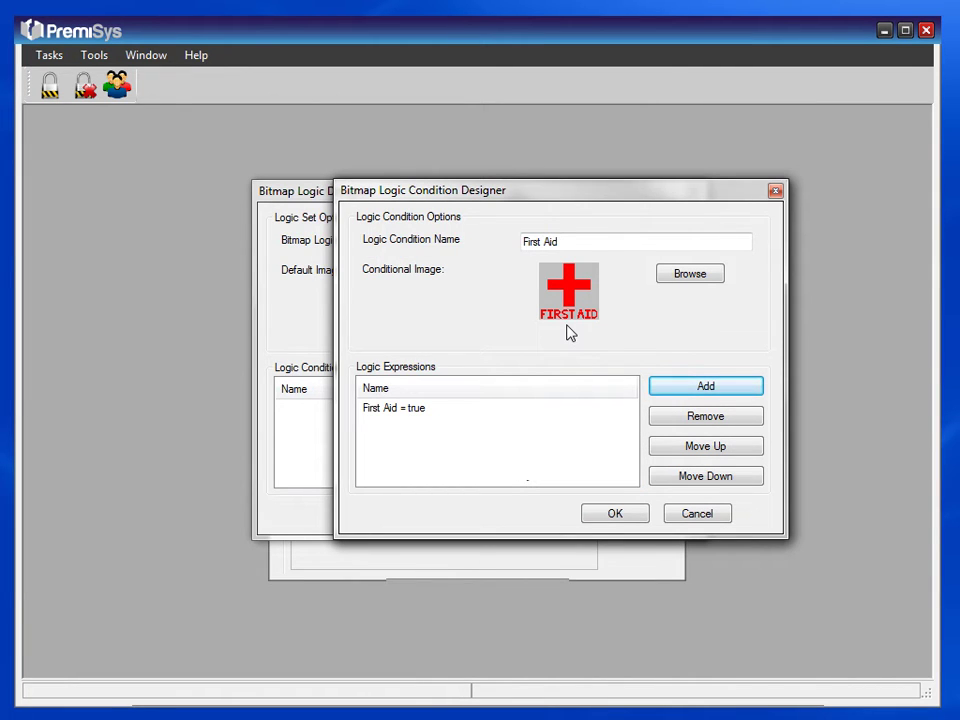
pyautogui.click(614, 516)
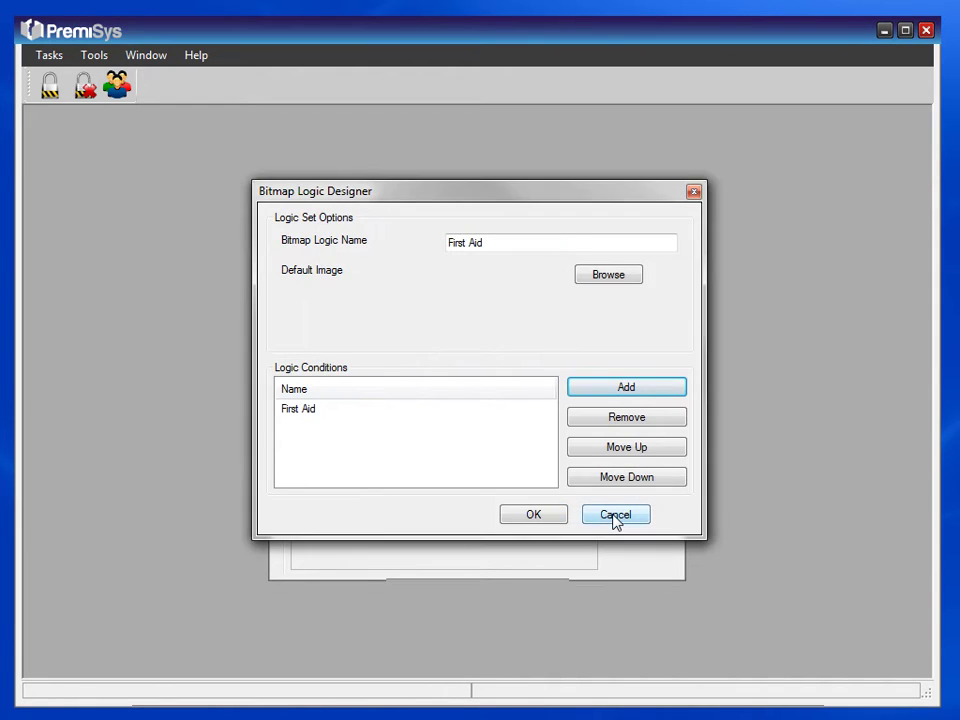
pyautogui.click(559, 517)
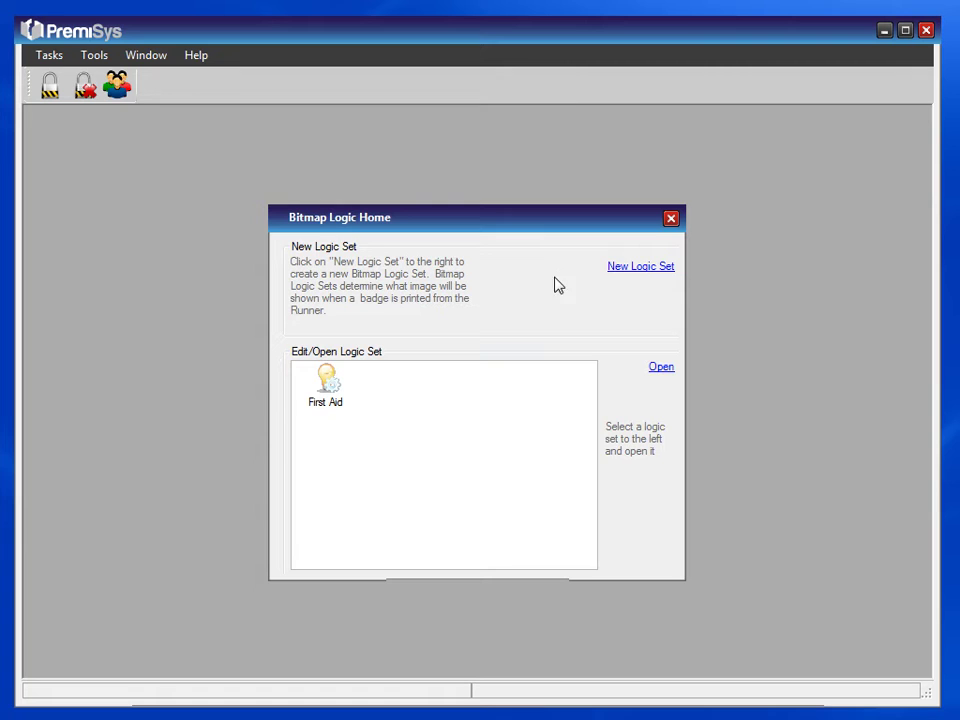
# Start a new bitmap logic set named Terminated
pyautogui.click(632, 268)
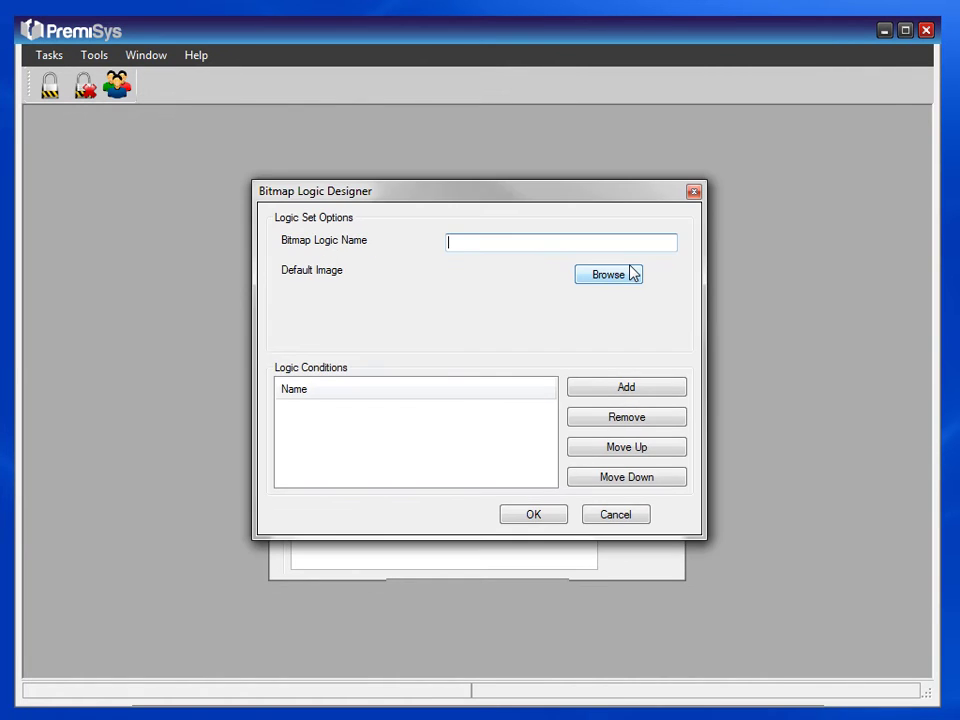
pyautogui.moveTo(619, 199); pyautogui.dragTo(538, 197)
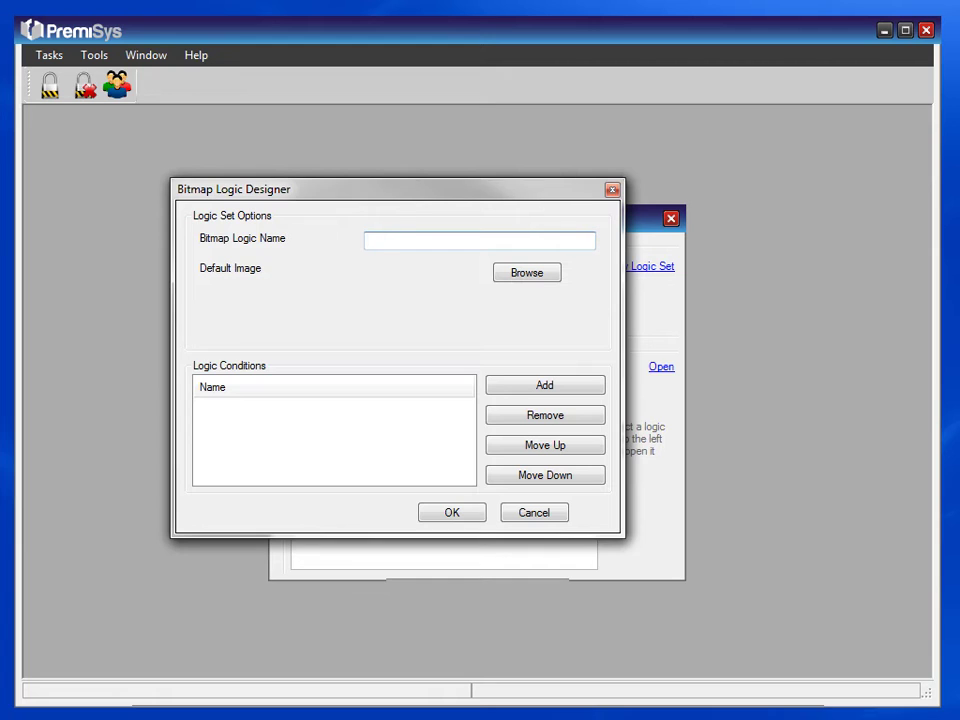
pyautogui.write('Terminated')
# Set the status-active image as the set's default, using the All files filter
pyautogui.click(530, 273)
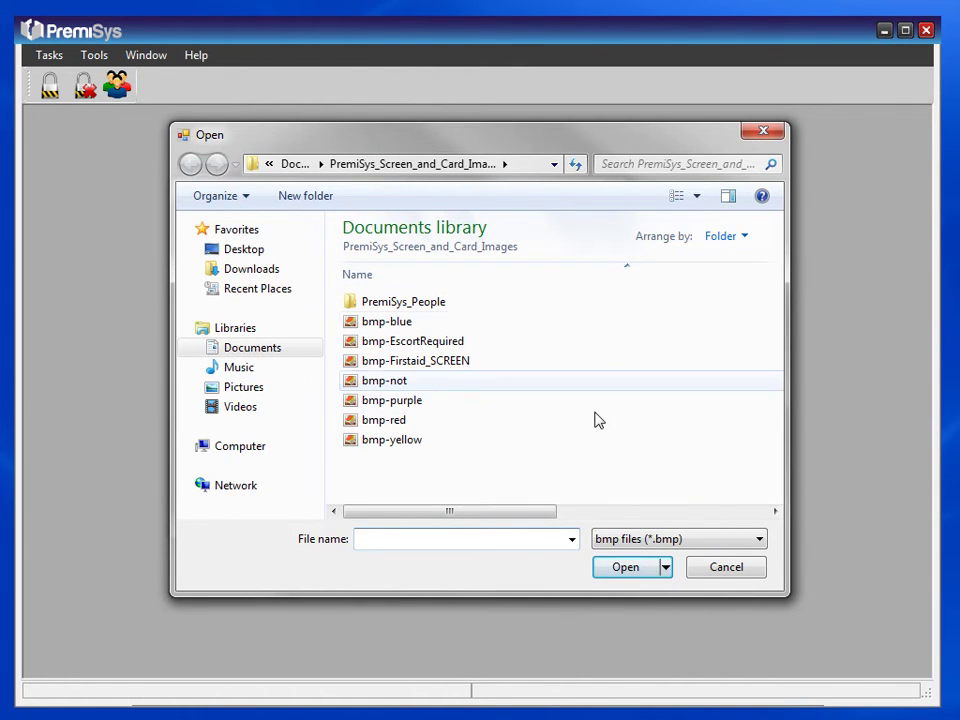
pyautogui.click(639, 544)
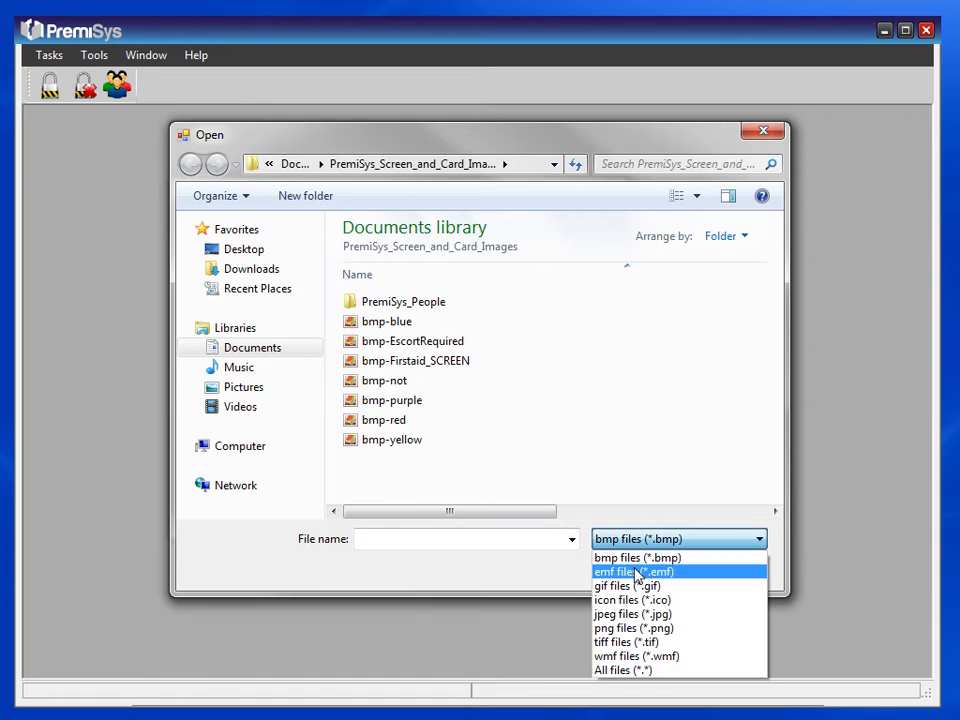
pyautogui.click(621, 670)
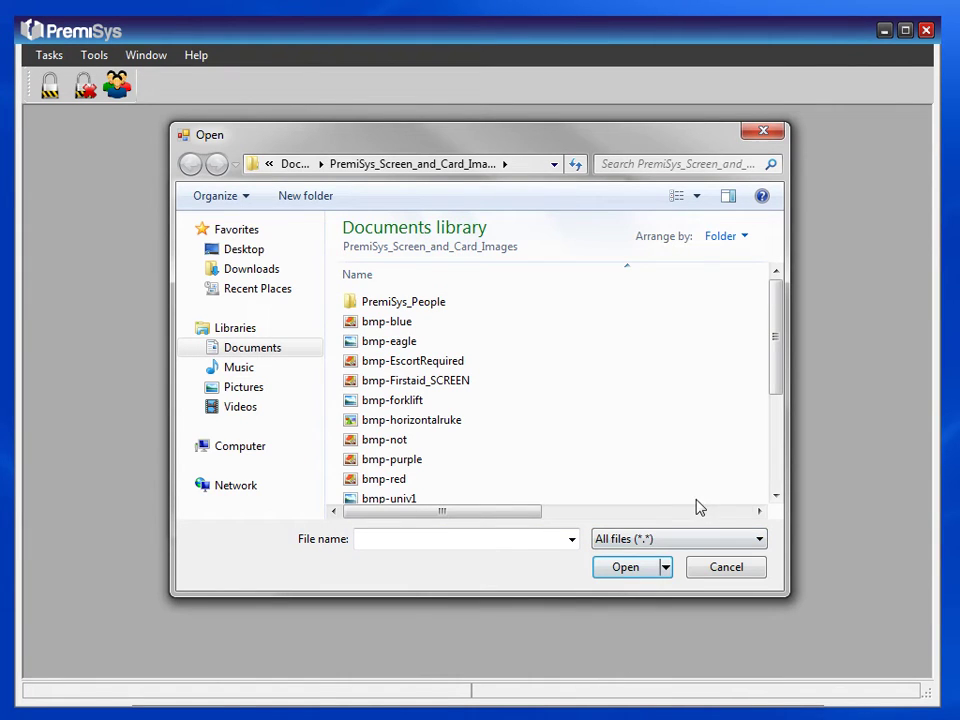
pyautogui.moveTo(778, 364); pyautogui.dragTo(778, 470)
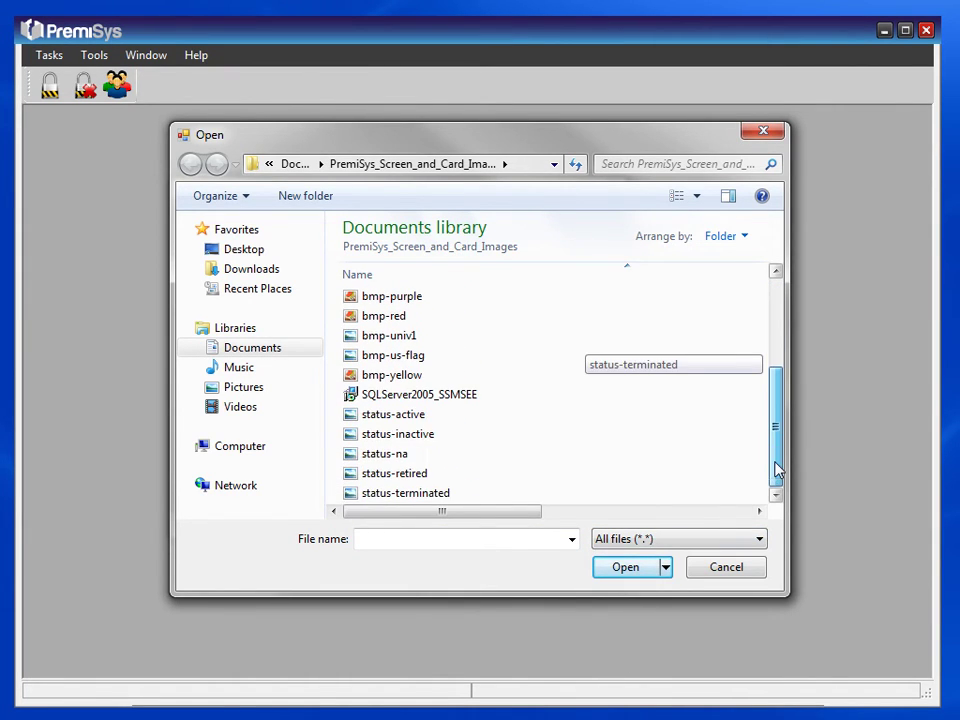
pyautogui.click(433, 416)
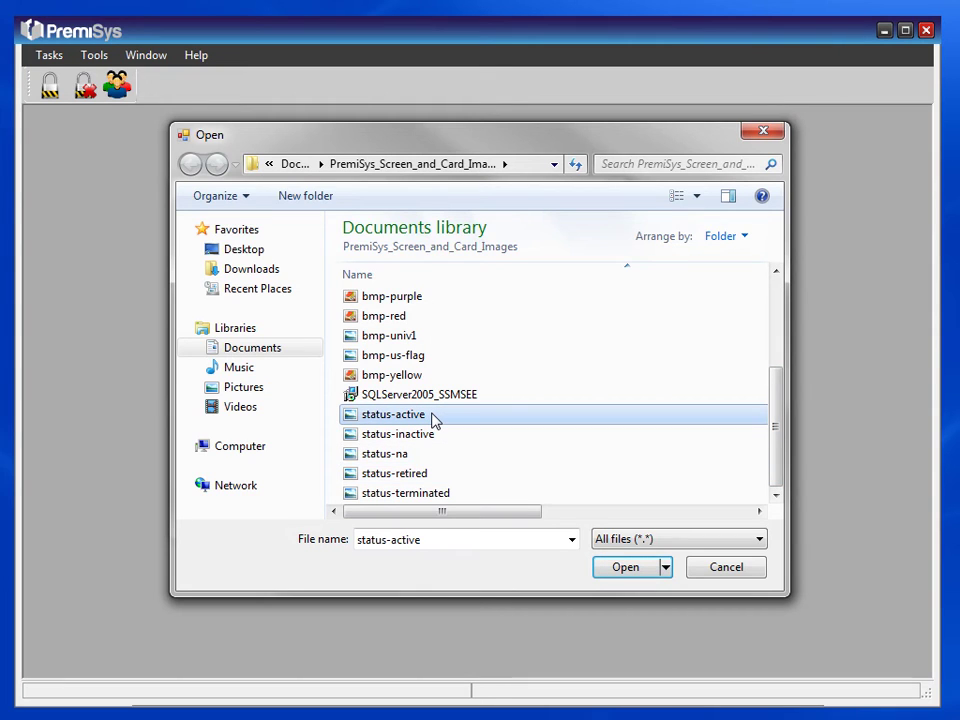
pyautogui.click(625, 567)
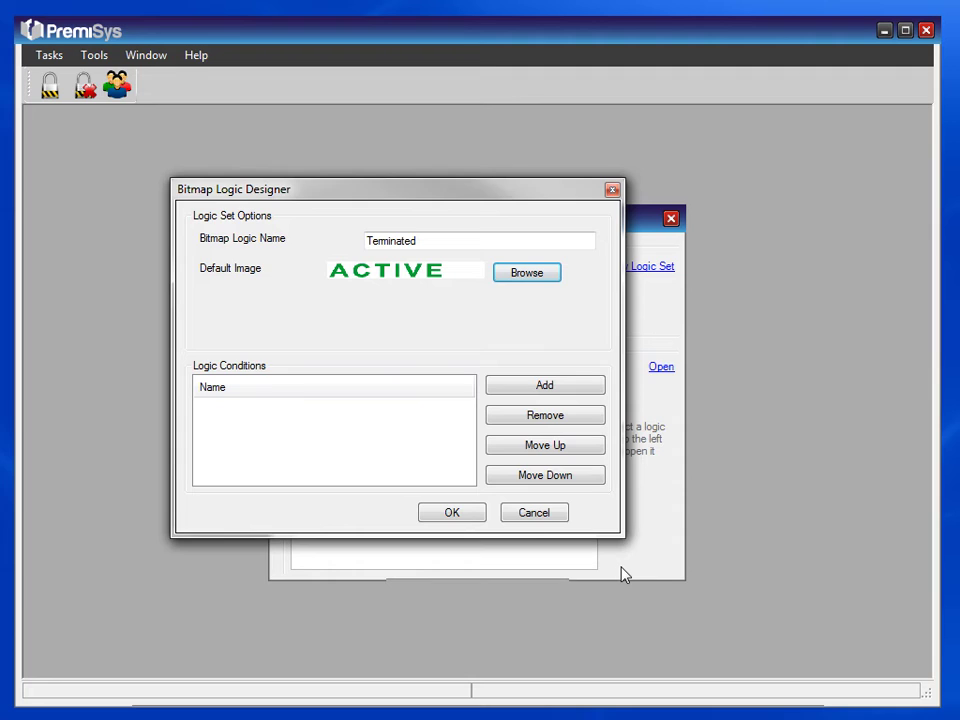
# Add a condition named Terminated that uses the status-terminated image
pyautogui.click(540, 390)
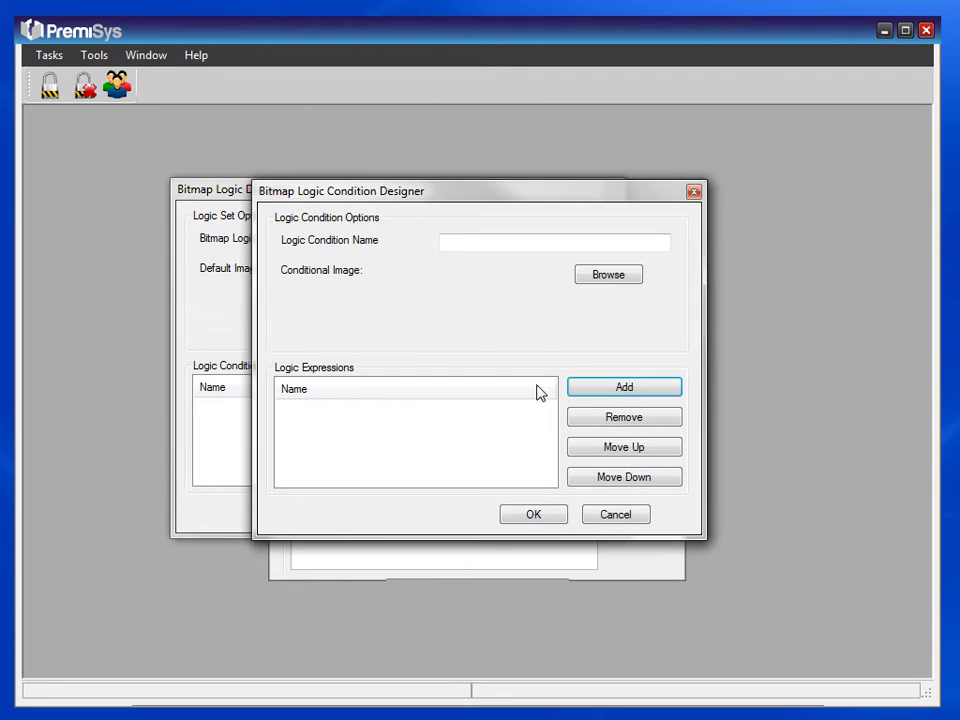
pyautogui.click(529, 244)
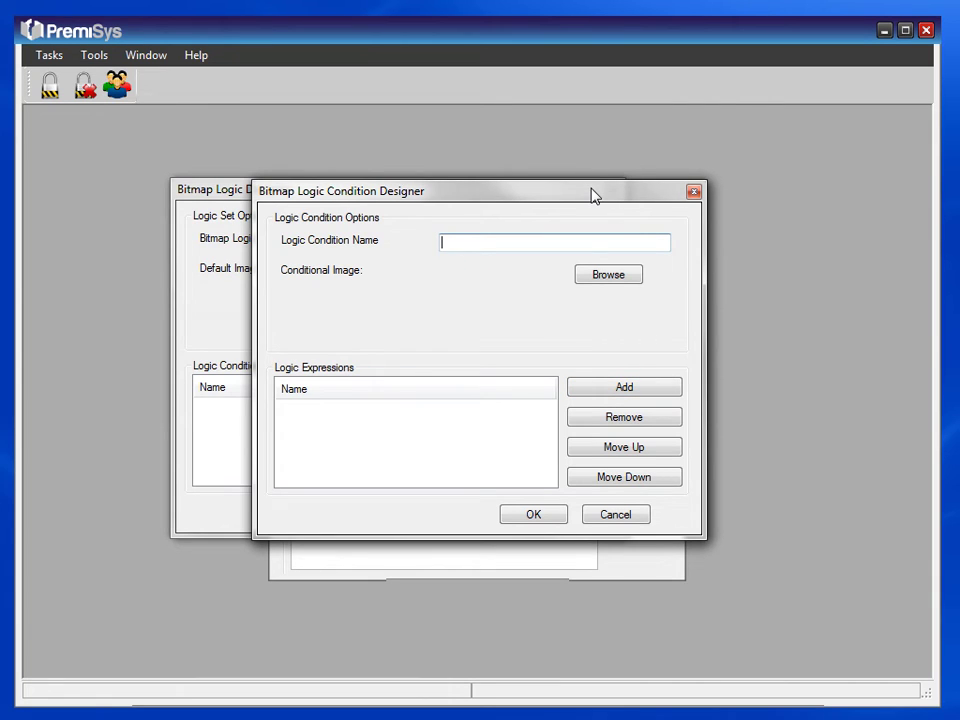
pyautogui.write('Terminated')
pyautogui.click(611, 278)
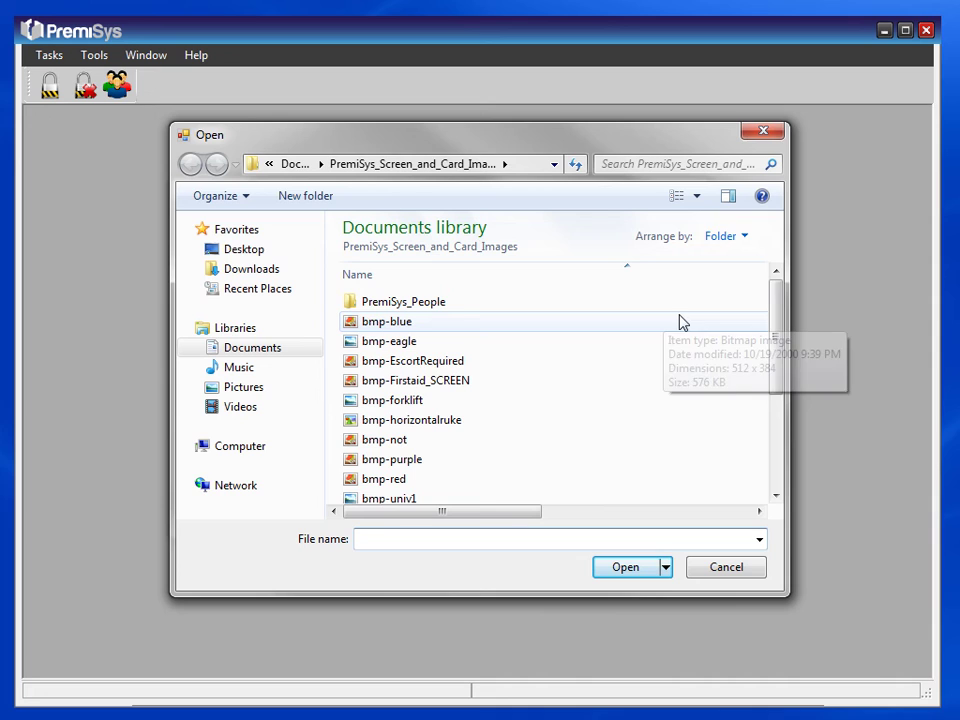
pyautogui.moveTo(776, 304); pyautogui.dragTo(770, 412)
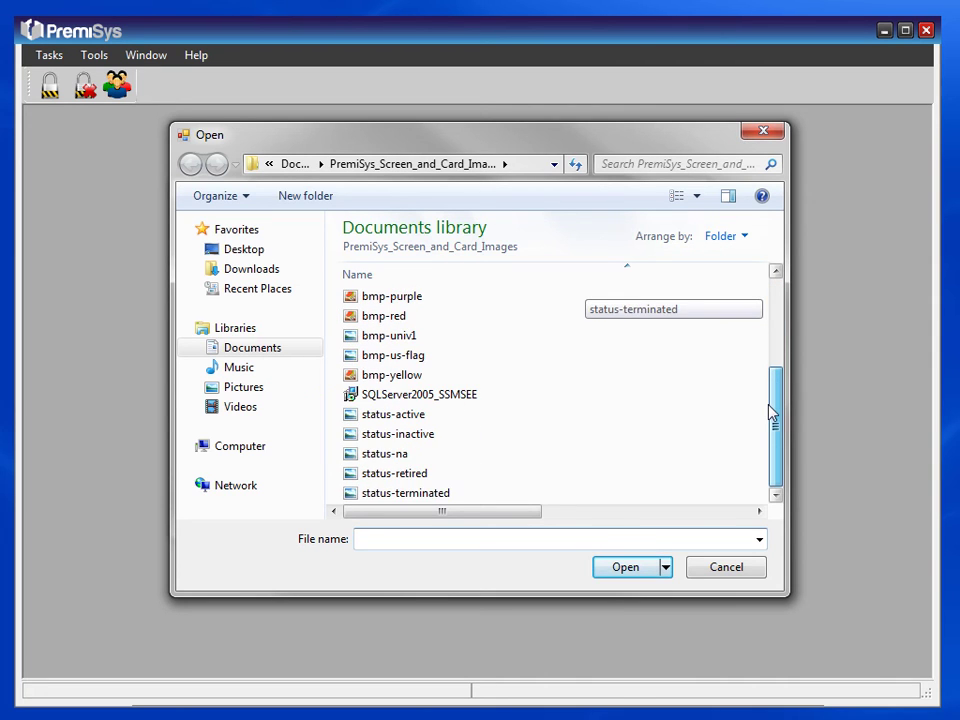
pyautogui.click(441, 498)
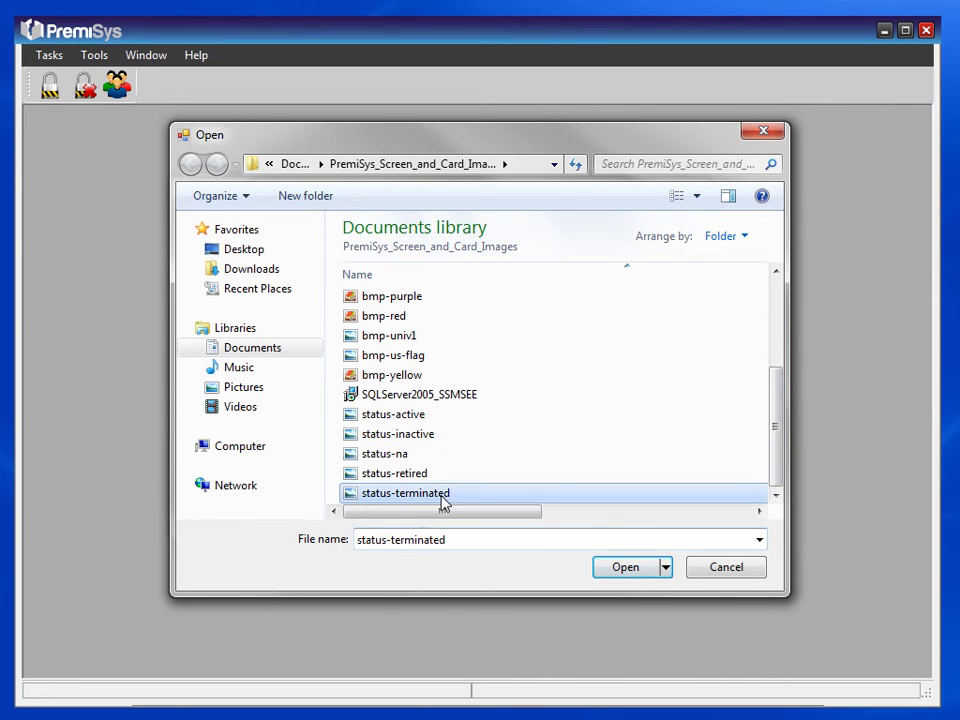
pyautogui.click(623, 569)
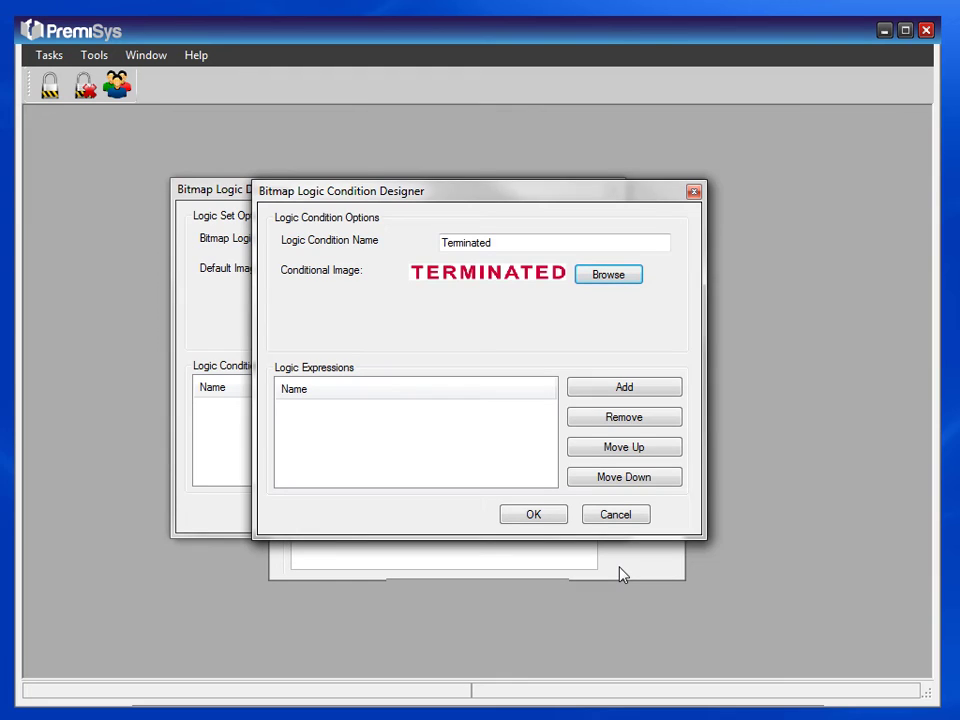
pyautogui.click(618, 389)
# Add the expression CardholderExt.Terminated = true, confirm the condition, and save the Terminated set
pyautogui.click(604, 388)
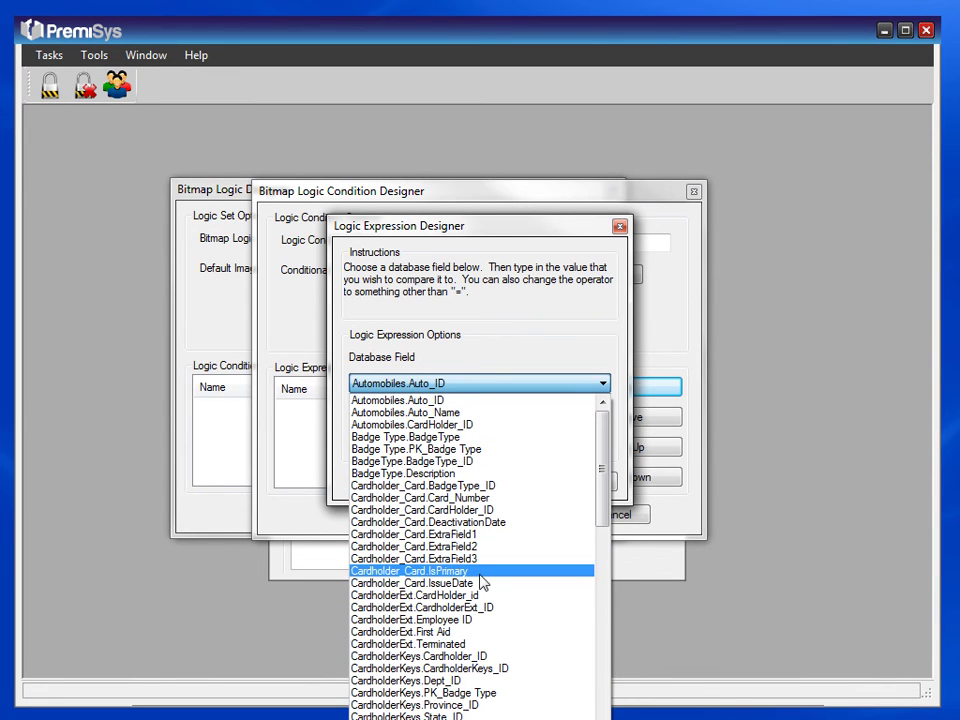
pyautogui.click(480, 646)
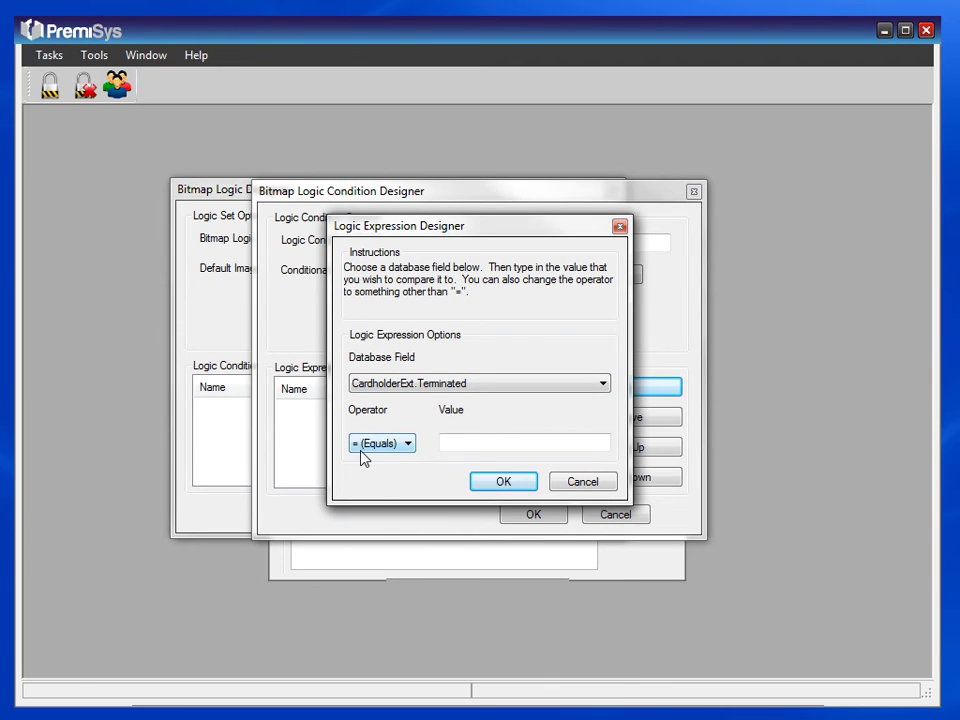
pyautogui.click(450, 443)
pyautogui.write('true')
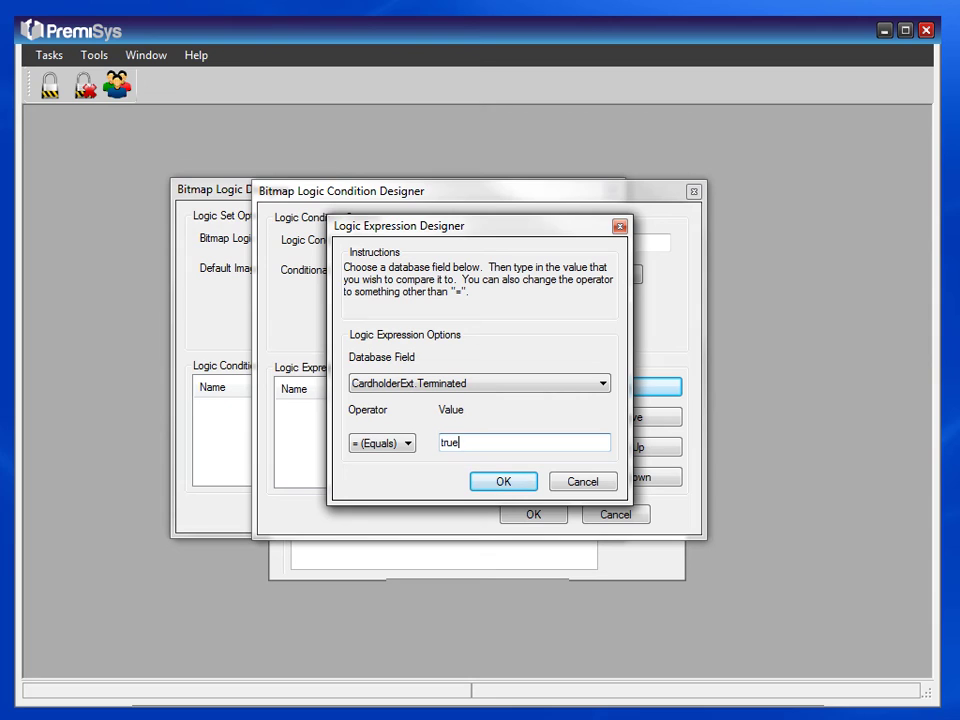
pyautogui.click(508, 484)
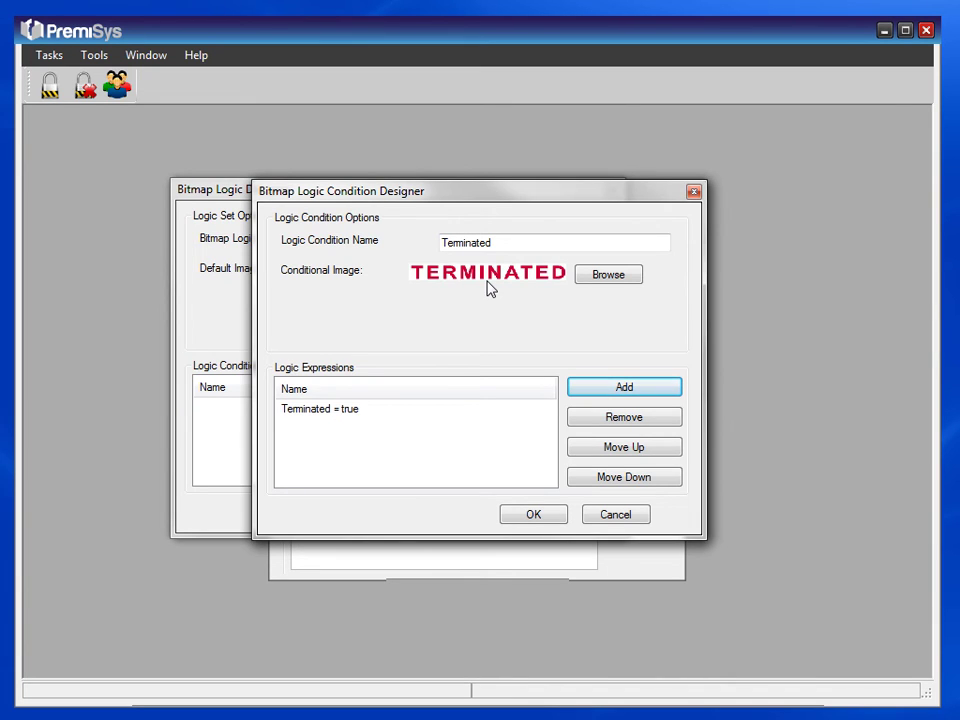
pyautogui.click(534, 516)
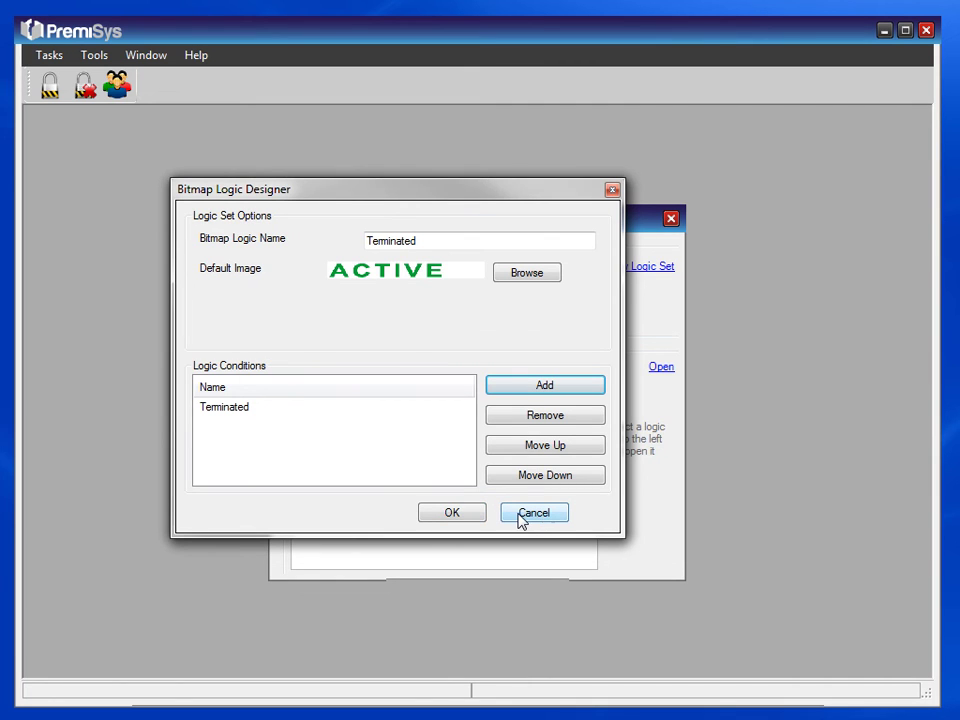
pyautogui.click(463, 514)
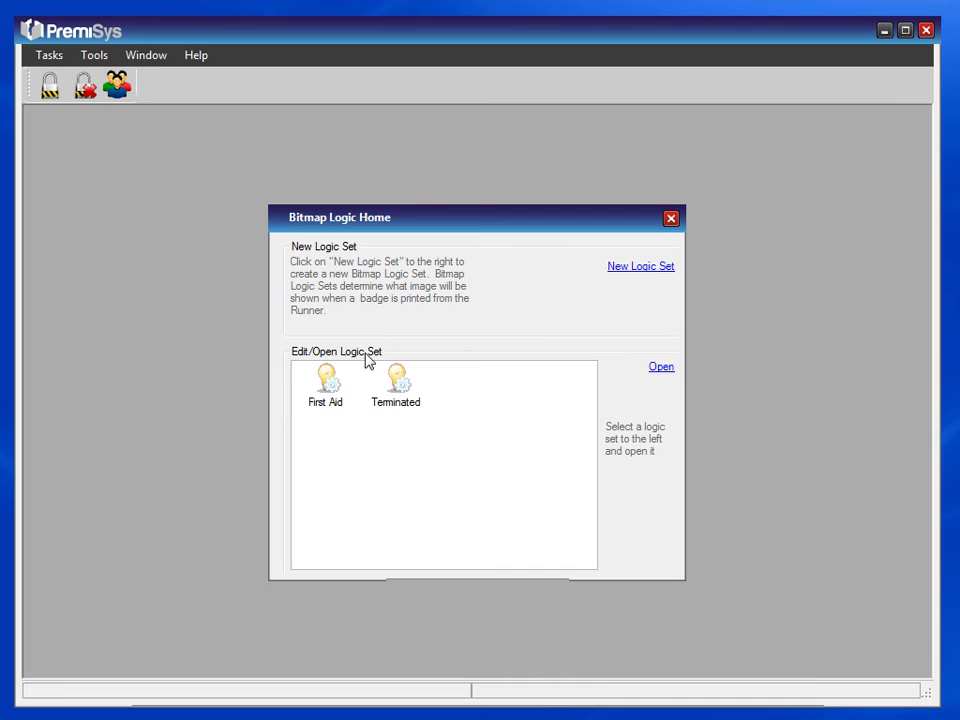
# Reopen the Faculty design from Card Design Home and zoom out to show the whole card
pyautogui.click(670, 218)
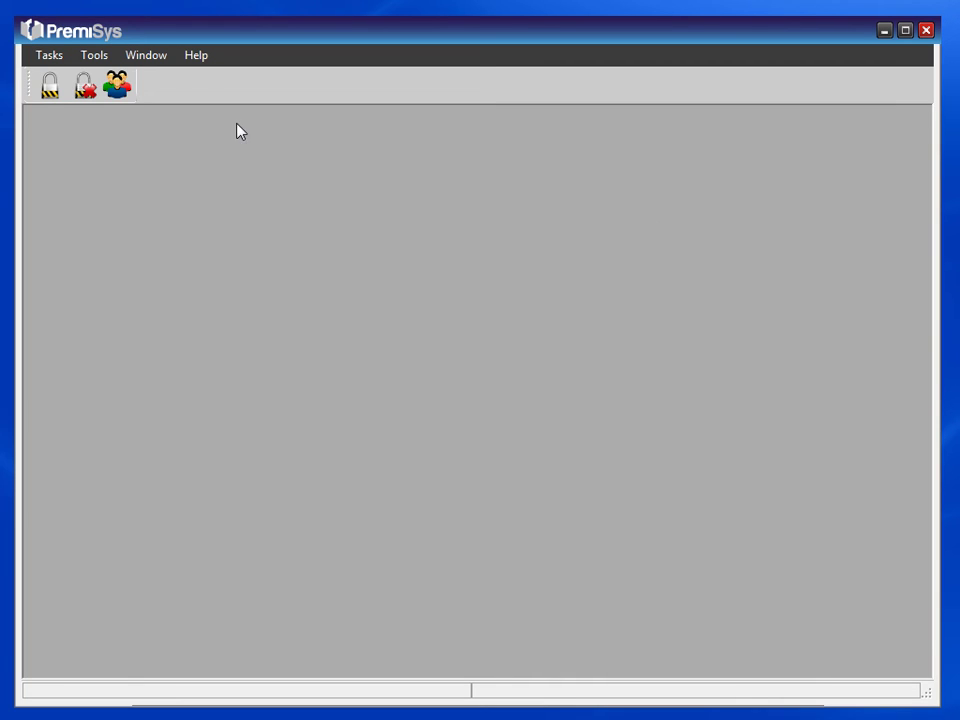
pyautogui.click(50, 56)
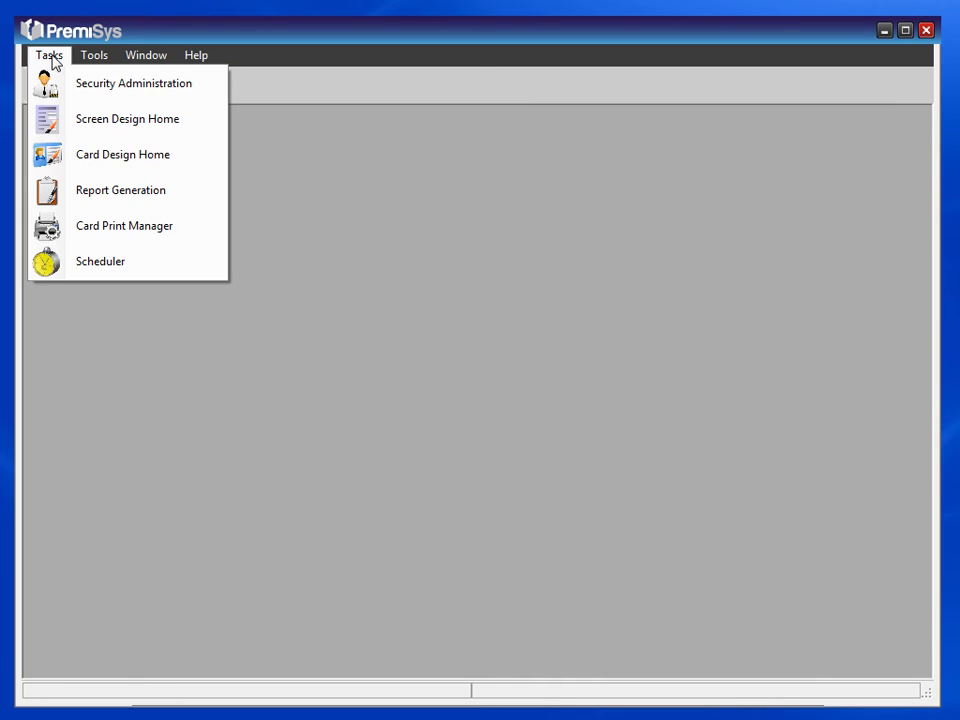
pyautogui.click(120, 166)
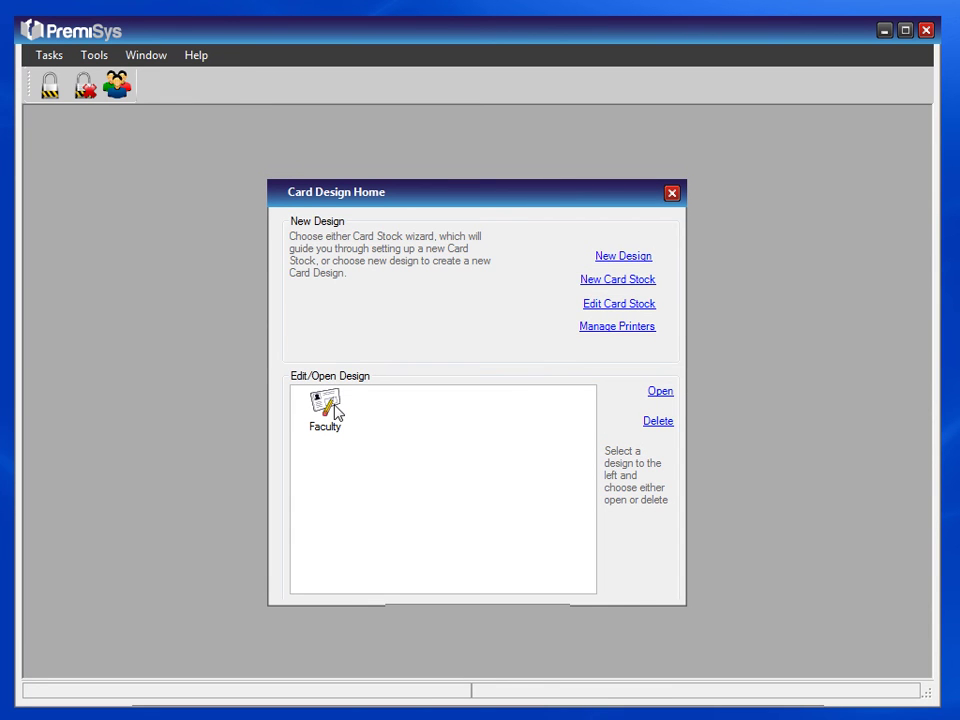
pyautogui.doubleClick(325, 405)
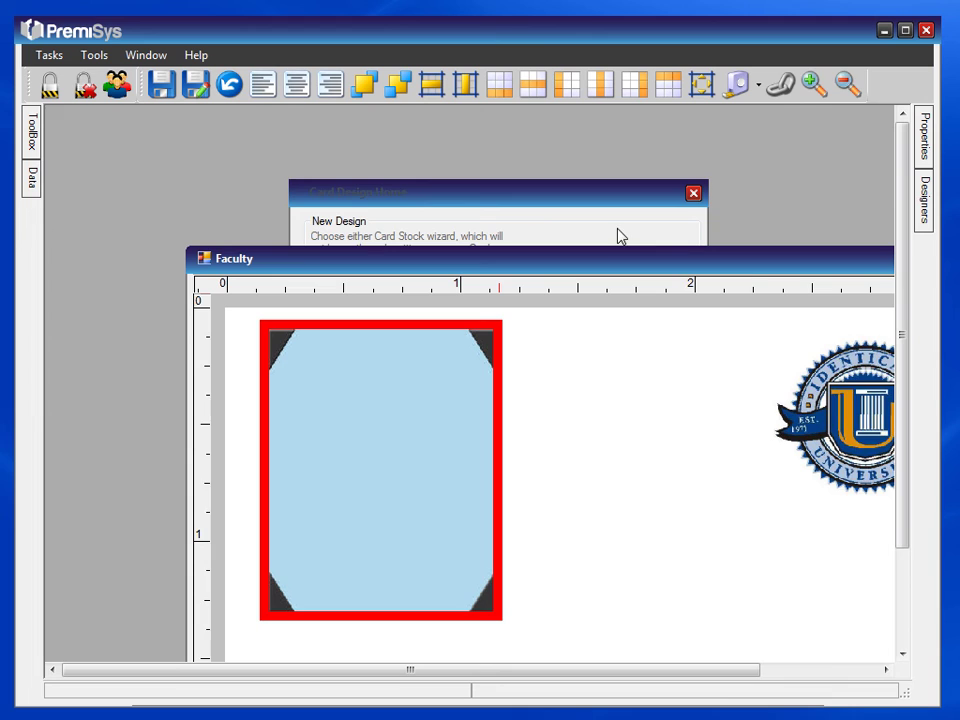
pyautogui.click(847, 85)
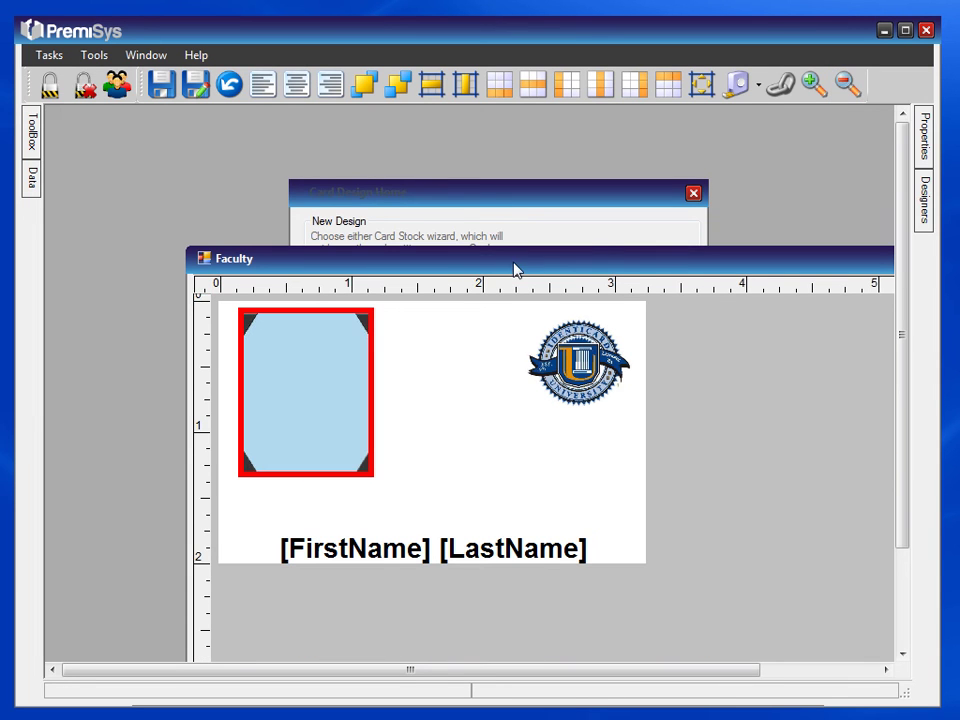
pyautogui.moveTo(522, 262); pyautogui.dragTo(568, 146)
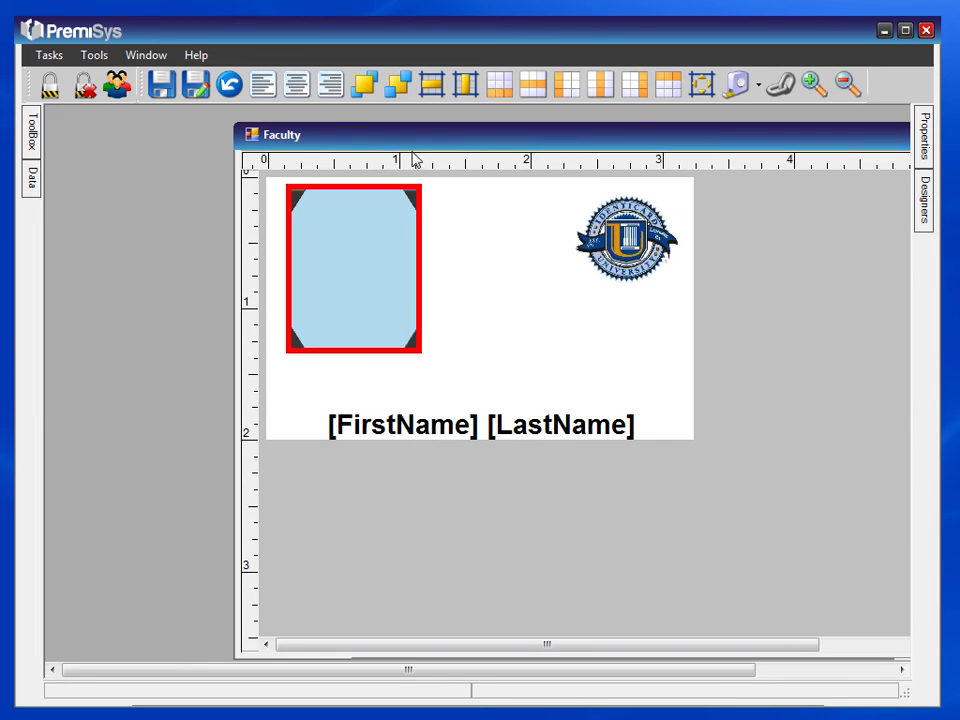
# Drag a Picture Box from the ToolBox onto the Faculty card beside the university seal
pyautogui.moveTo(36, 141)
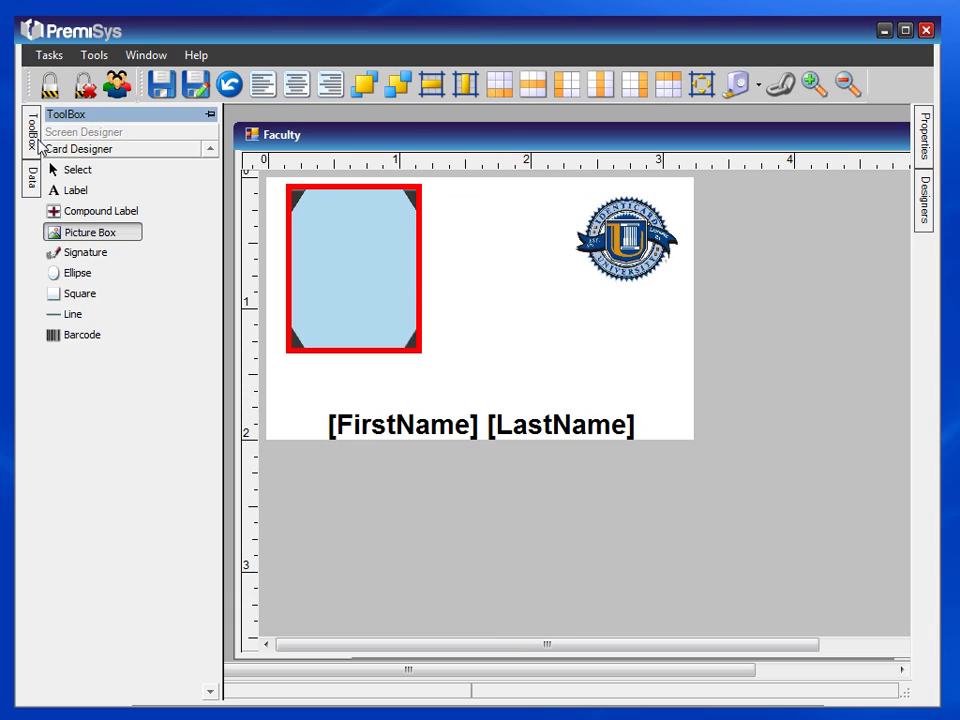
pyautogui.moveTo(66, 238); pyautogui.dragTo(505, 241)
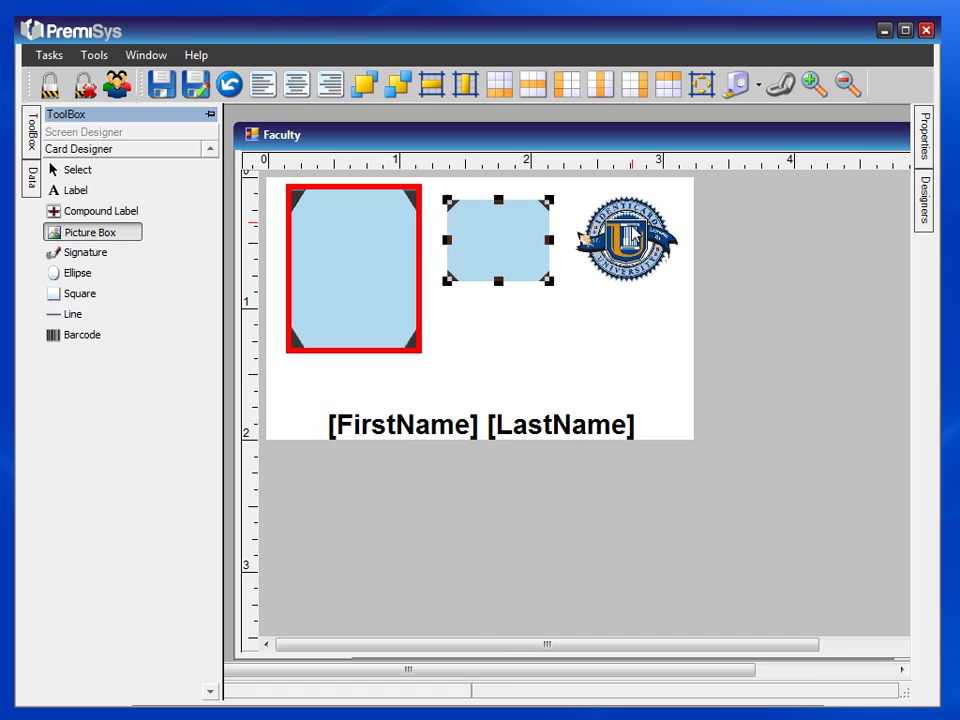
# Set the picture box's BitMapLogicName to First Aid, then save and confirm the Faculty design
pyautogui.moveTo(925, 150)
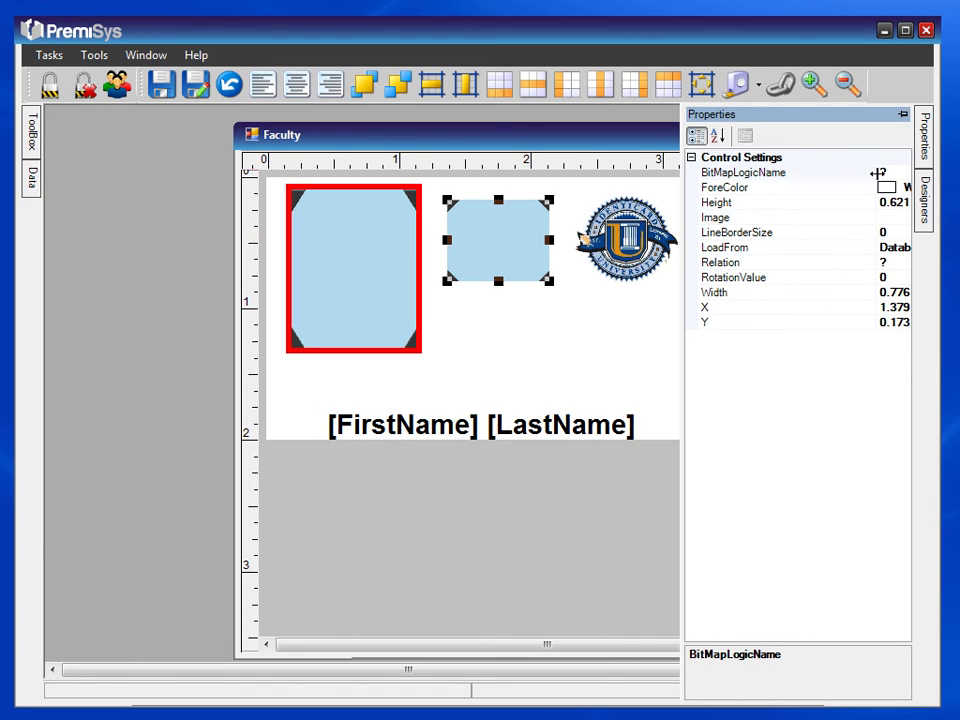
pyautogui.moveTo(878, 171); pyautogui.dragTo(802, 172)
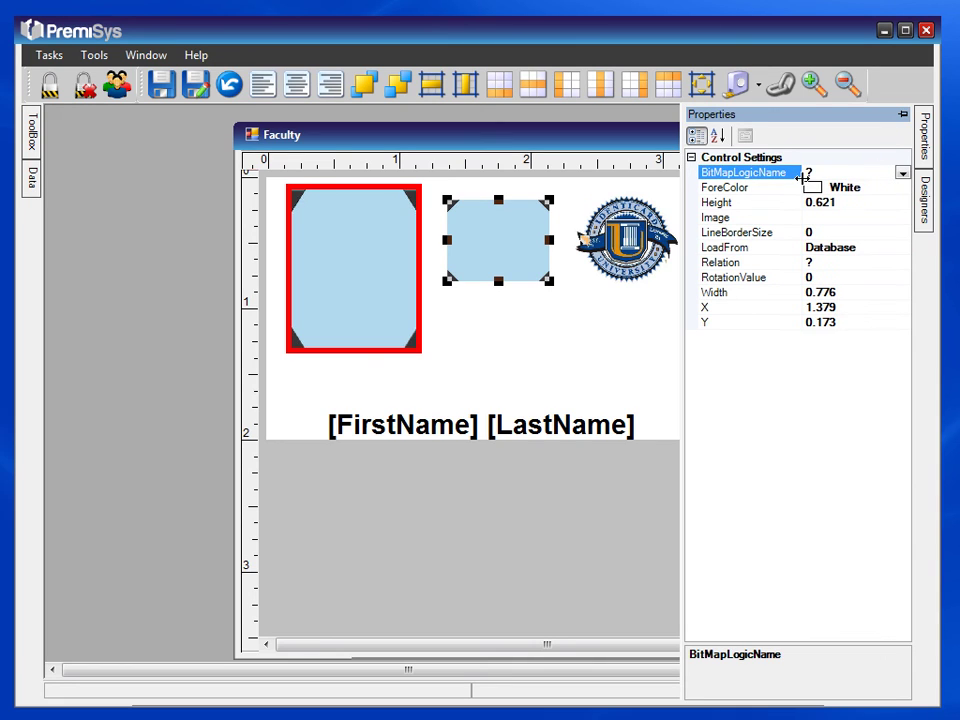
pyautogui.click(902, 174)
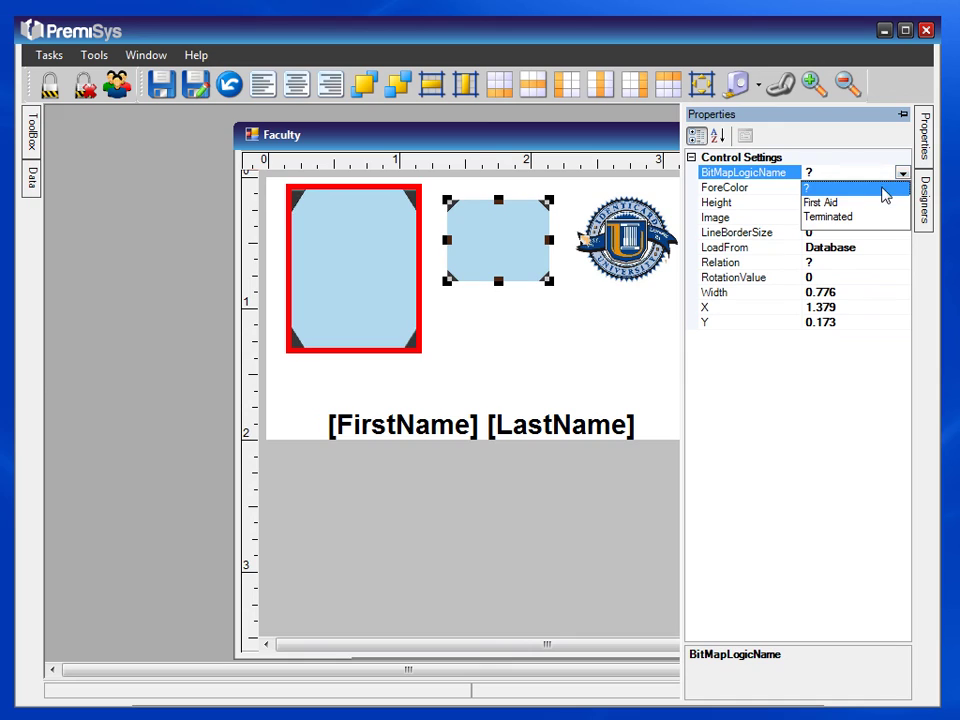
pyautogui.click(834, 203)
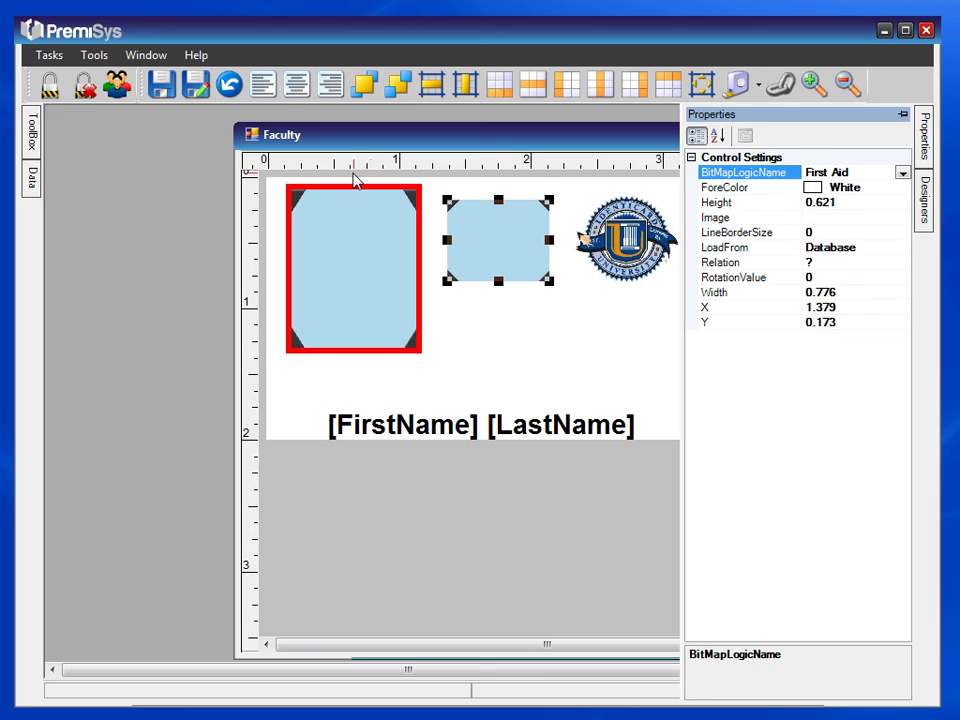
pyautogui.click(162, 87)
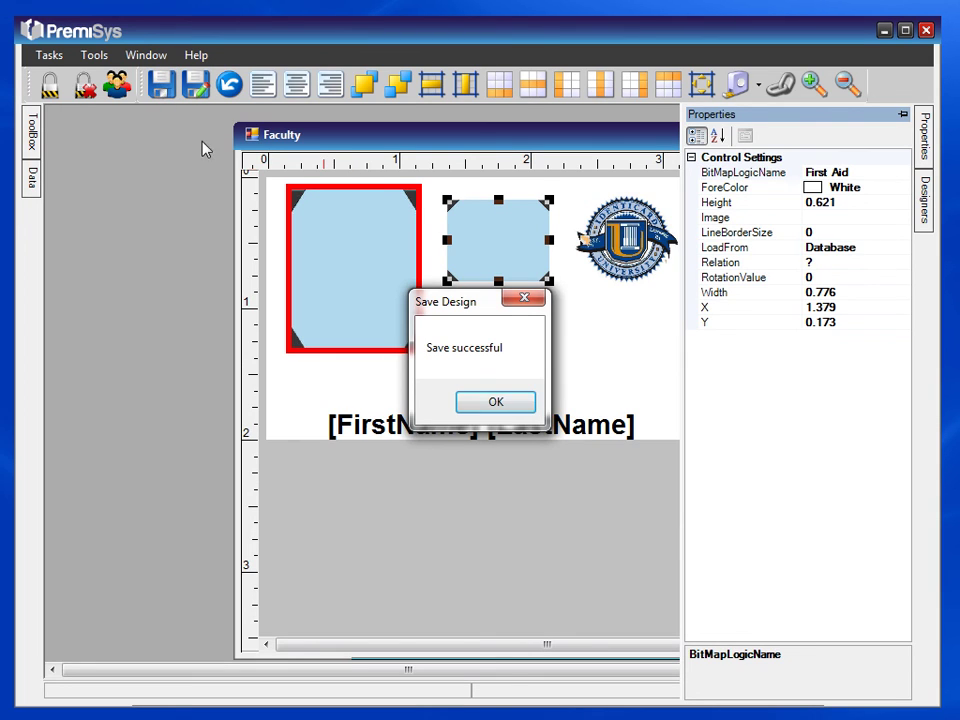
pyautogui.click(492, 402)
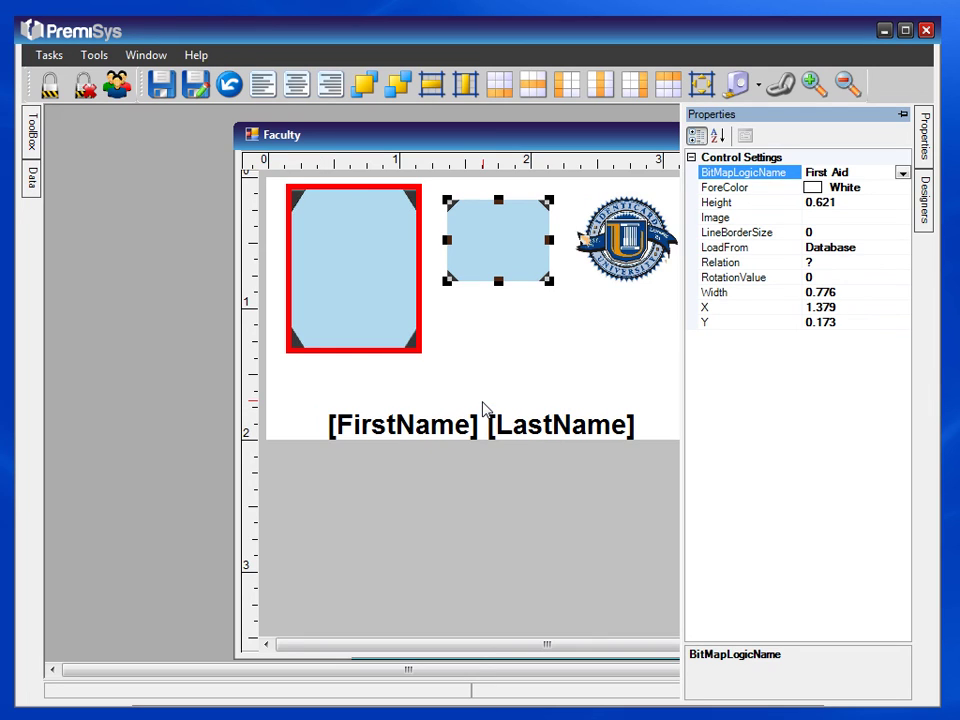